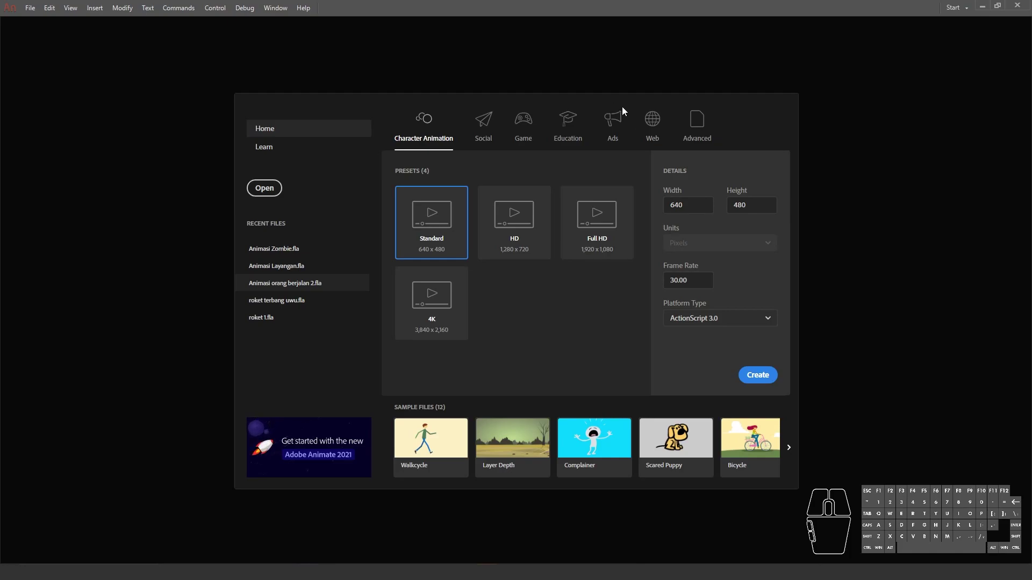
Create a 1280 x 720 HD ActionScript 3.0 document at 24 fps and fit the stage in the window.
click(535, 251)
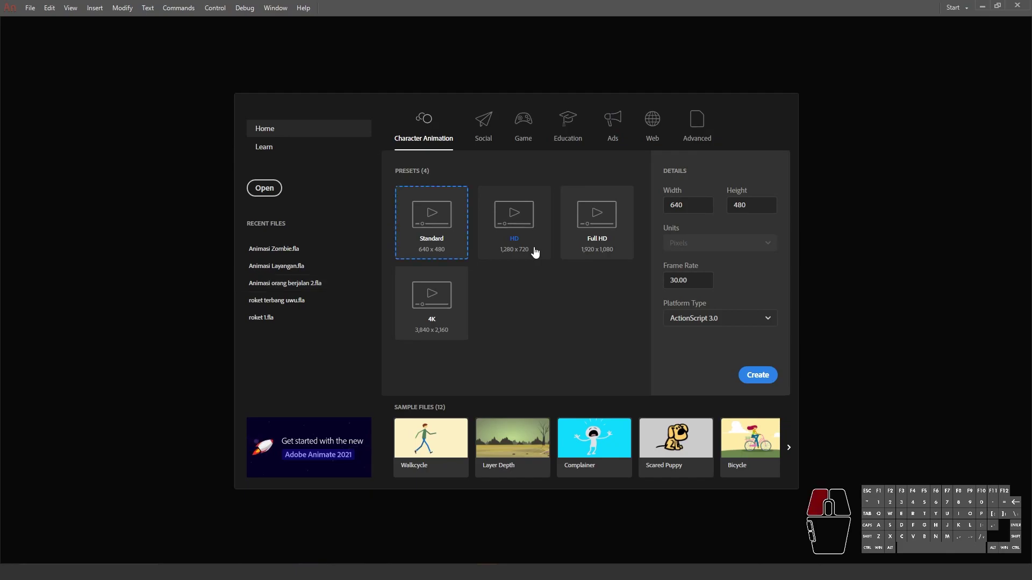
click(677, 282)
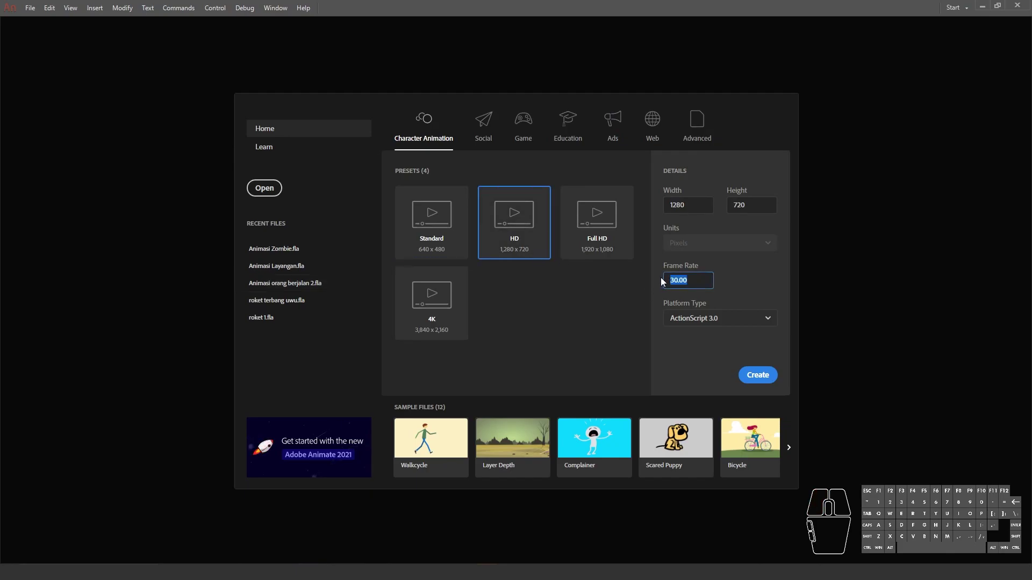
click(754, 380)
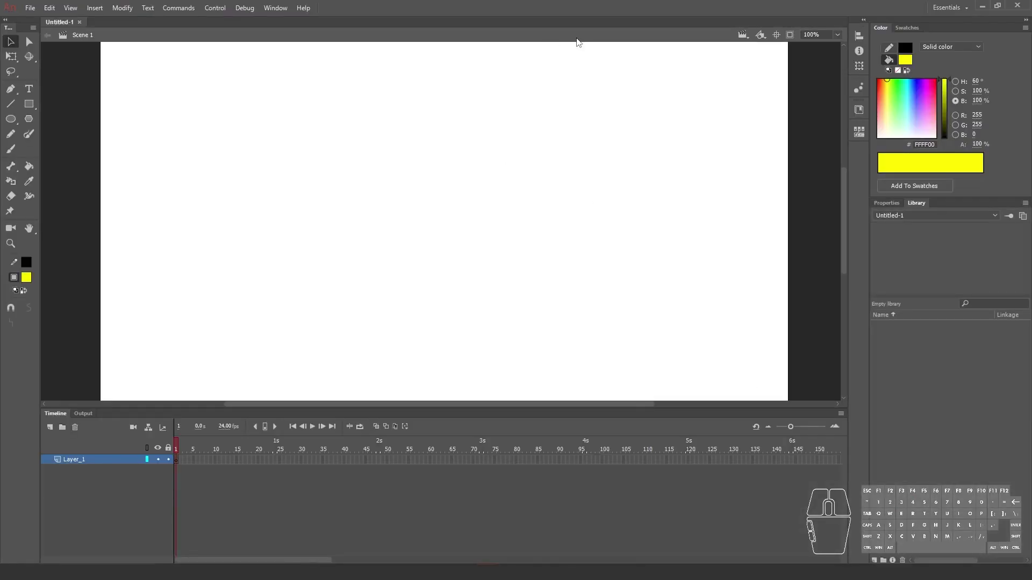
click(837, 35)
click(836, 46)
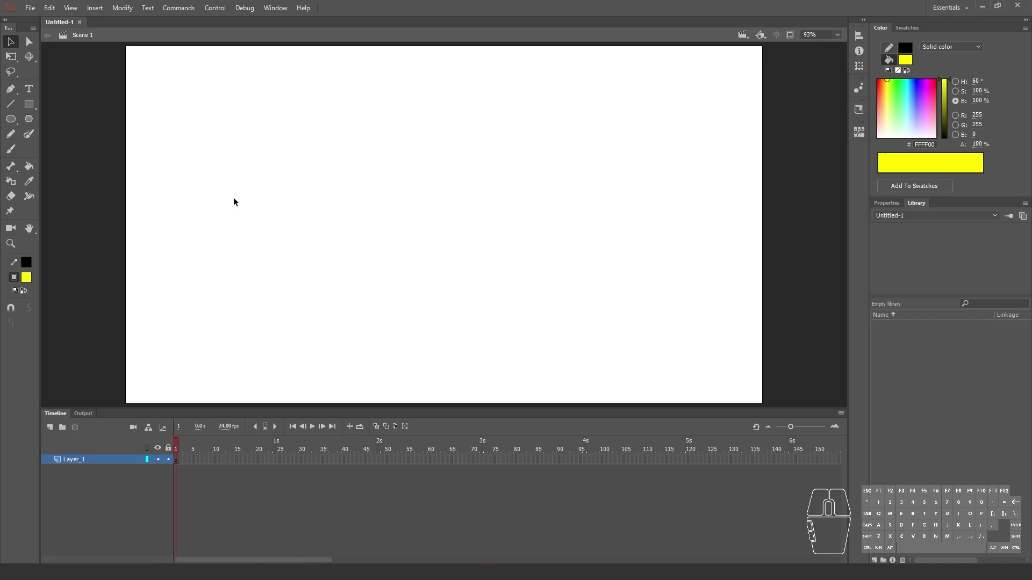
Draw a circle on the stage with the Oval tool, using no stroke and a #00CCCC fill.
click(12, 119)
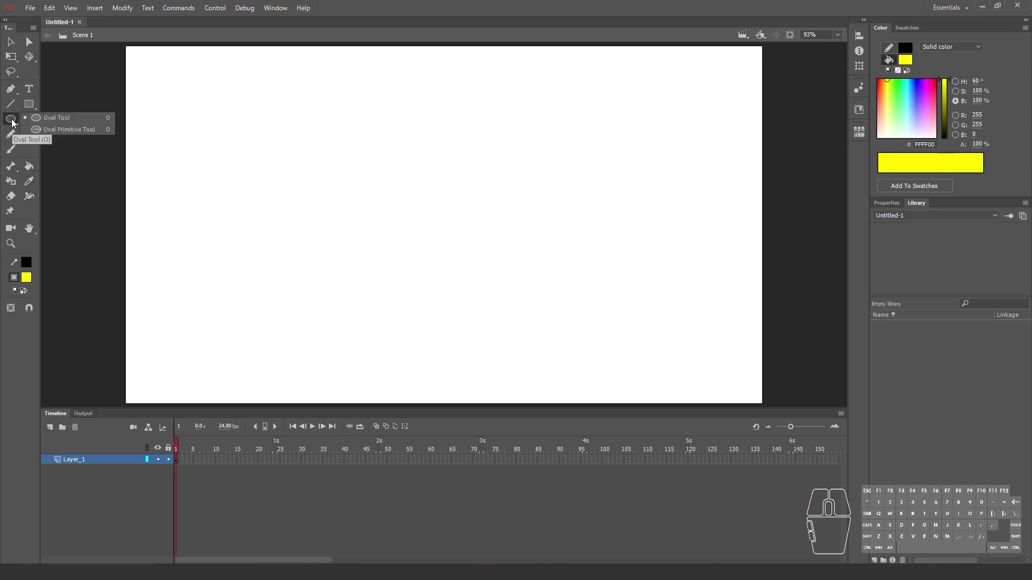
click(44, 117)
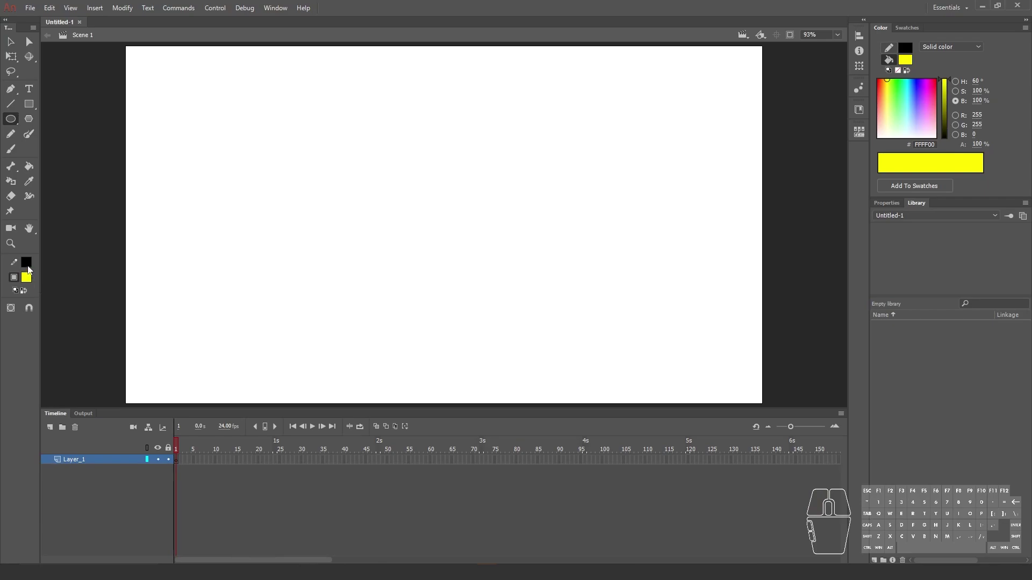
click(26, 262)
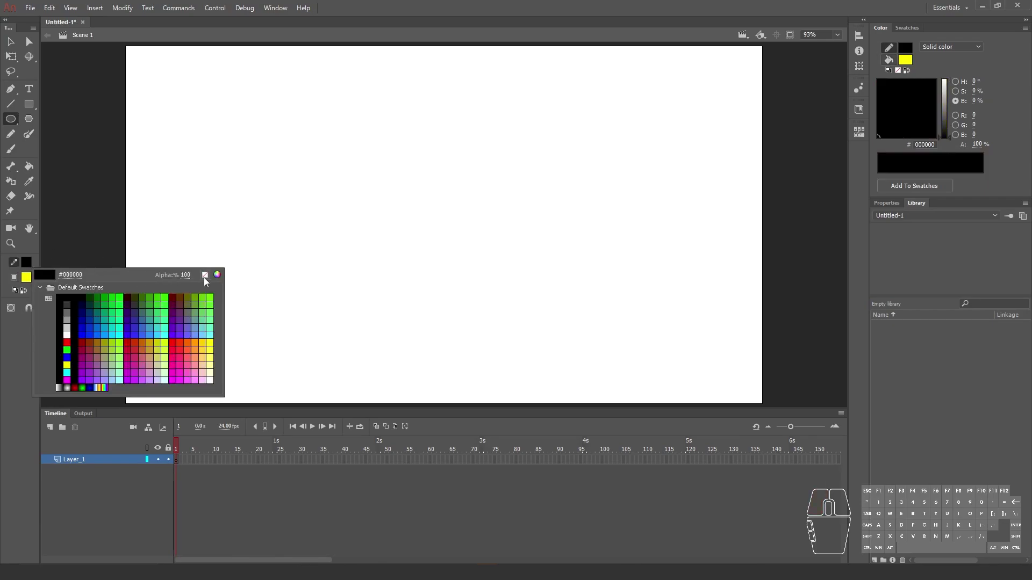
click(205, 275)
click(25, 277)
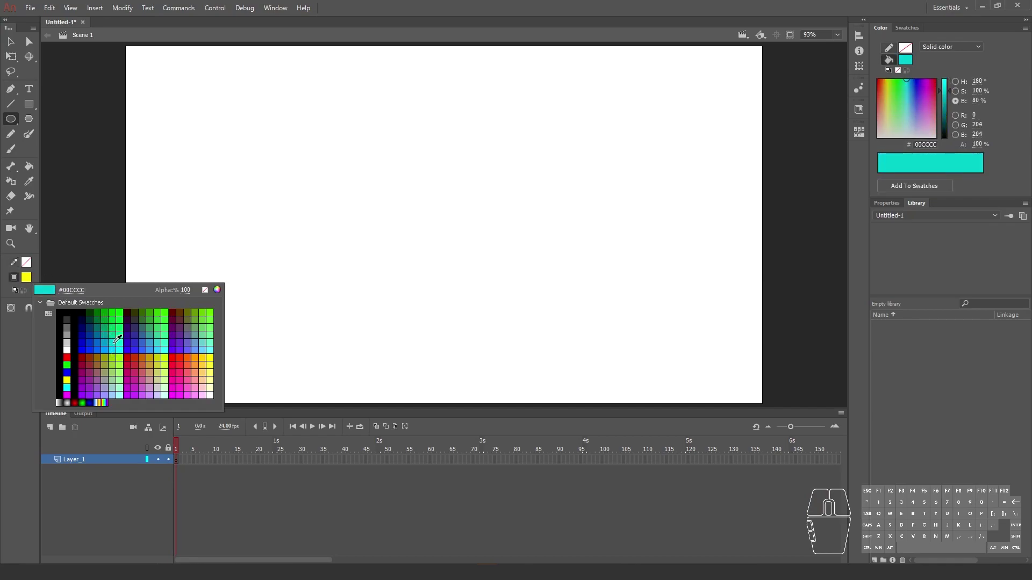
click(118, 339)
mouse_move(387, 145)
mouse_down()
mouse_move(530, 295)
mouse_move(511, 290)
mouse_move(562, 316)
mouse_move(544, 296)
mouse_move(636, 325)
mouse_move(611, 319)
mouse_up()
Reposition the turquoise circle near the stage centre and scale it down with Free Transform.
key(q)
drag(532, 241, 476, 203)
drag(549, 104, 512, 142)
click(557, 190)
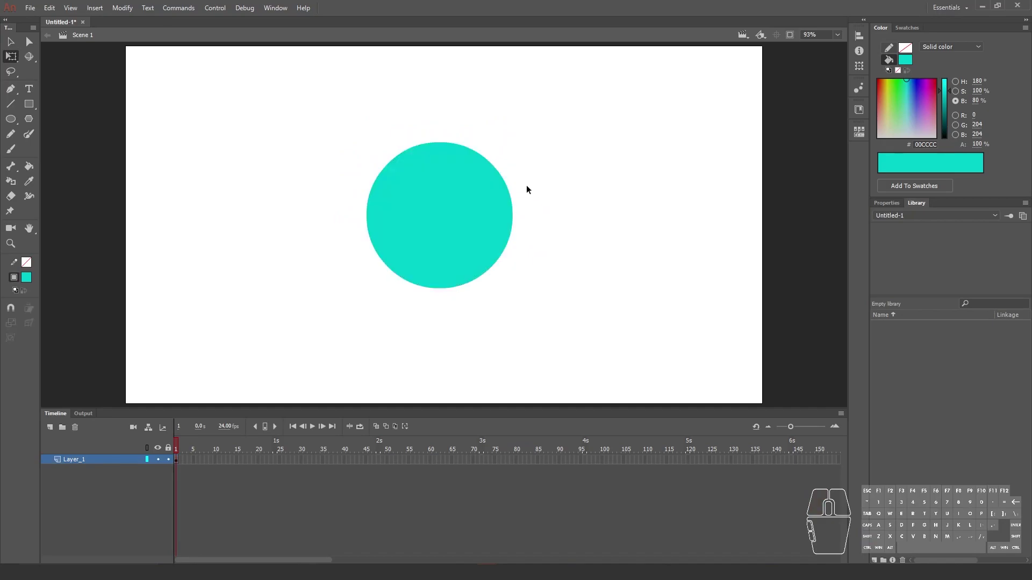
Set the Brush to Paint Inside mode with a #00CC66 fill and try a stroke on the circle.
click(13, 150)
click(26, 279)
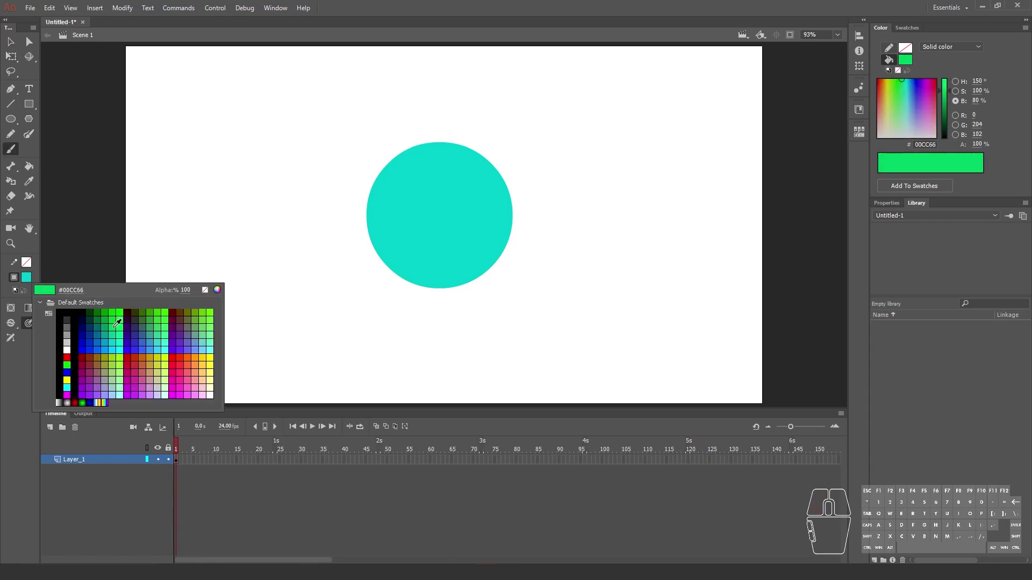
click(115, 325)
click(10, 324)
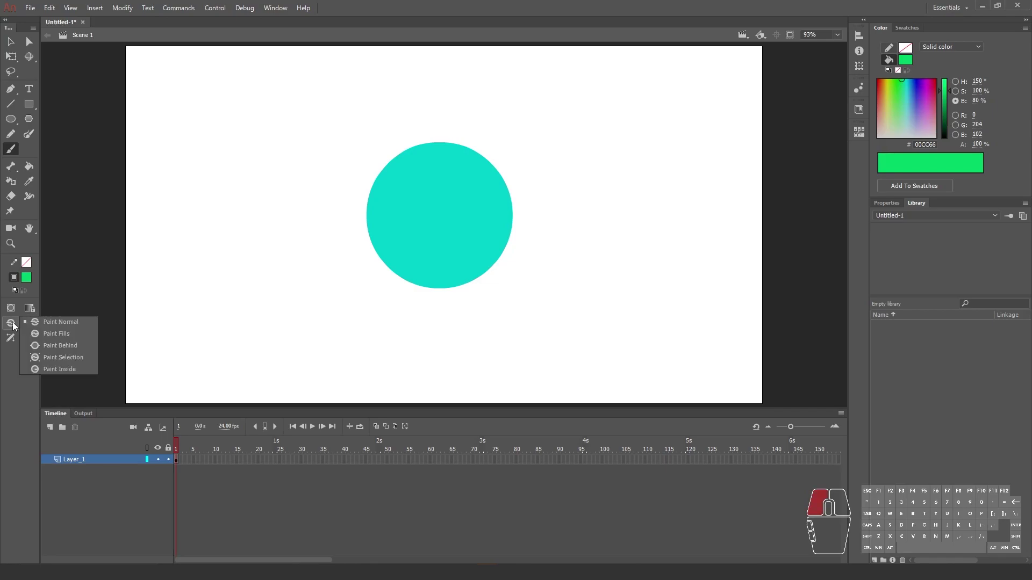
click(52, 370)
mouse_move(419, 143)
mouse_down()
mouse_move(456, 157)
mouse_move(421, 172)
mouse_up()
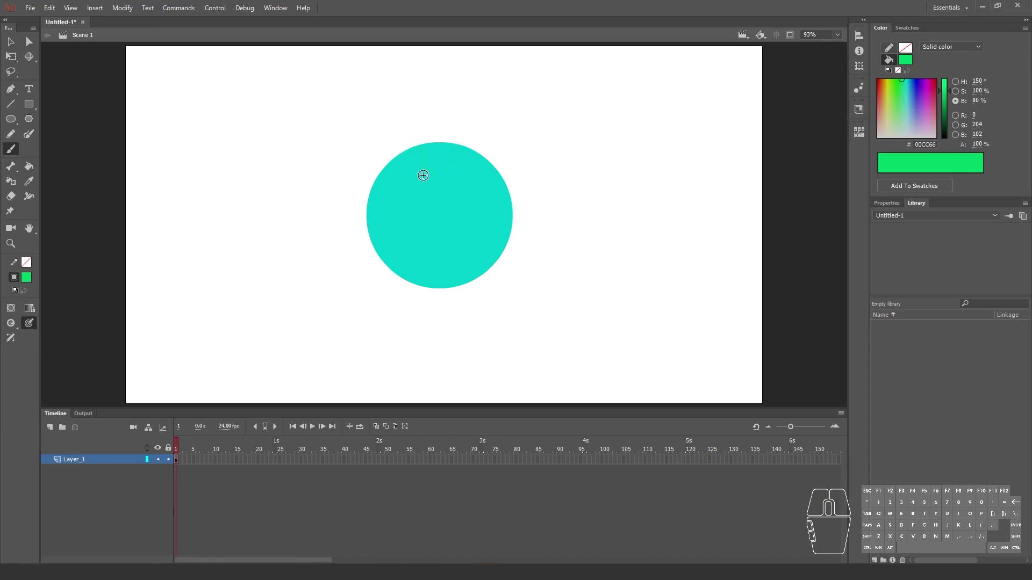
Change the brush fill to #33FF00, try a stroke across the circle's edge and undo it.
click(26, 278)
click(170, 304)
drag(412, 189, 390, 120)
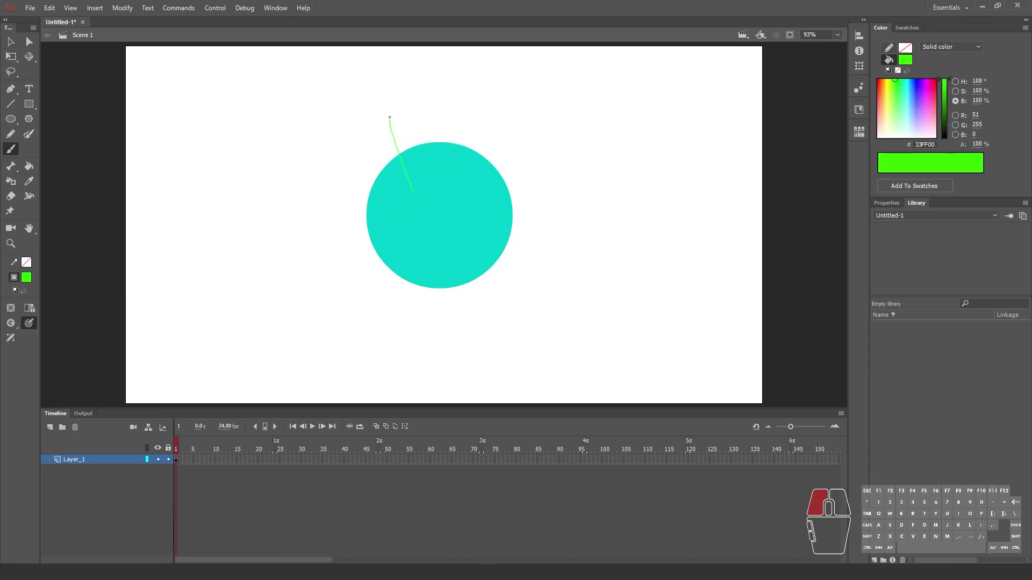
key(ctrl+z)
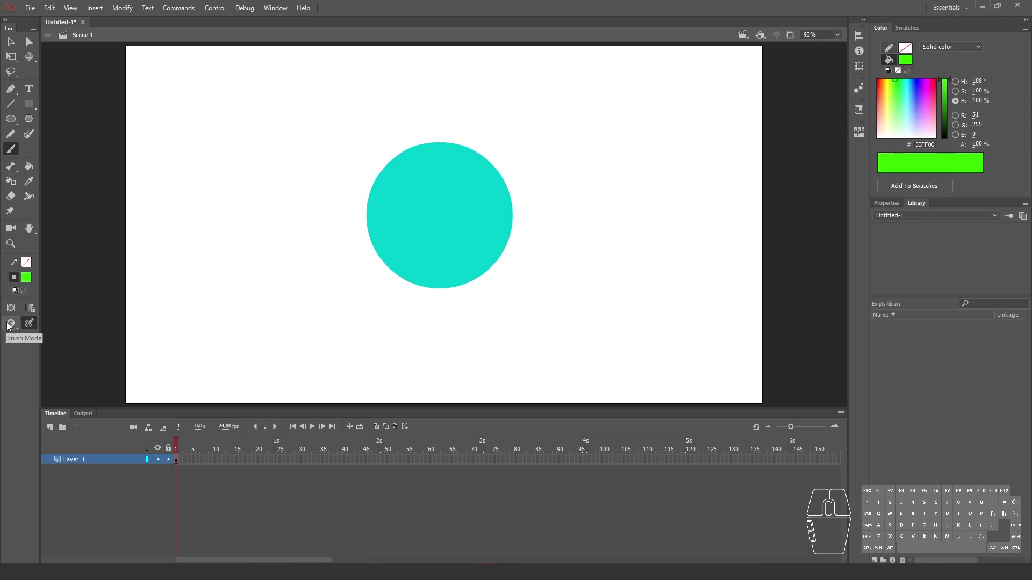
Paint the green outlines of the northern, lower-right and lower-left continents and a small central island inside the circle.
mouse_move(439, 172)
mouse_down()
mouse_move(385, 193)
mouse_move(368, 185)
mouse_move(442, 121)
mouse_move(525, 144)
mouse_move(520, 188)
mouse_up()
drag(441, 173, 441, 173)
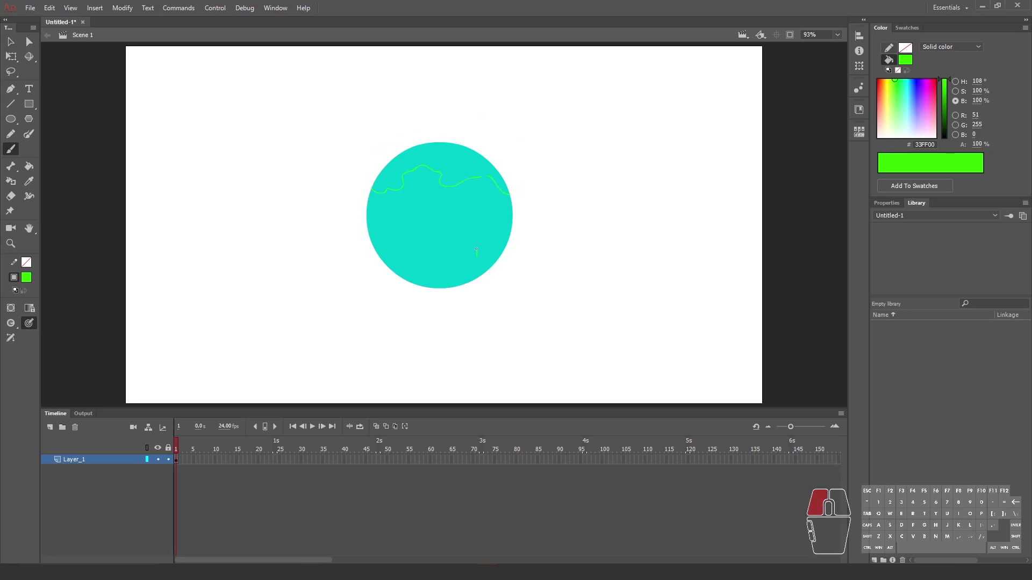
mouse_move(512, 216)
mouse_down()
mouse_move(516, 251)
mouse_move(475, 280)
mouse_move(451, 279)
mouse_move(481, 253)
mouse_up()
mouse_move(385, 229)
mouse_down()
mouse_move(408, 262)
mouse_move(377, 264)
mouse_move(386, 229)
mouse_up()
mouse_move(436, 202)
mouse_down()
mouse_move(434, 228)
mouse_move(454, 213)
mouse_move(436, 202)
mouse_up()
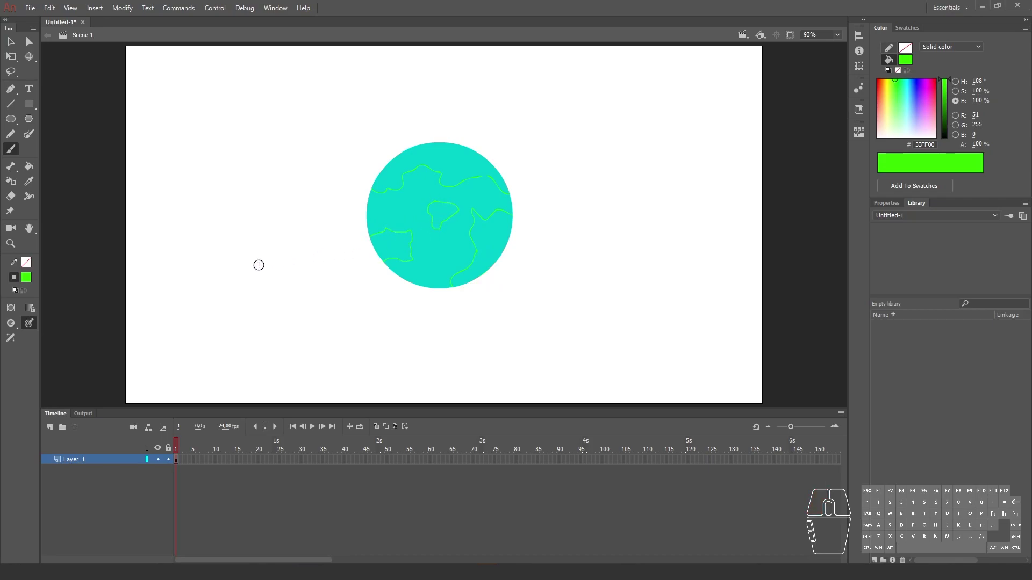
Fill the central island and the lower-right continent with #33FF00 using the Paint Bucket, undoing any fill that spills out.
click(30, 166)
click(449, 173)
key(ctrl+z)
click(398, 247)
key(ctrl+z)
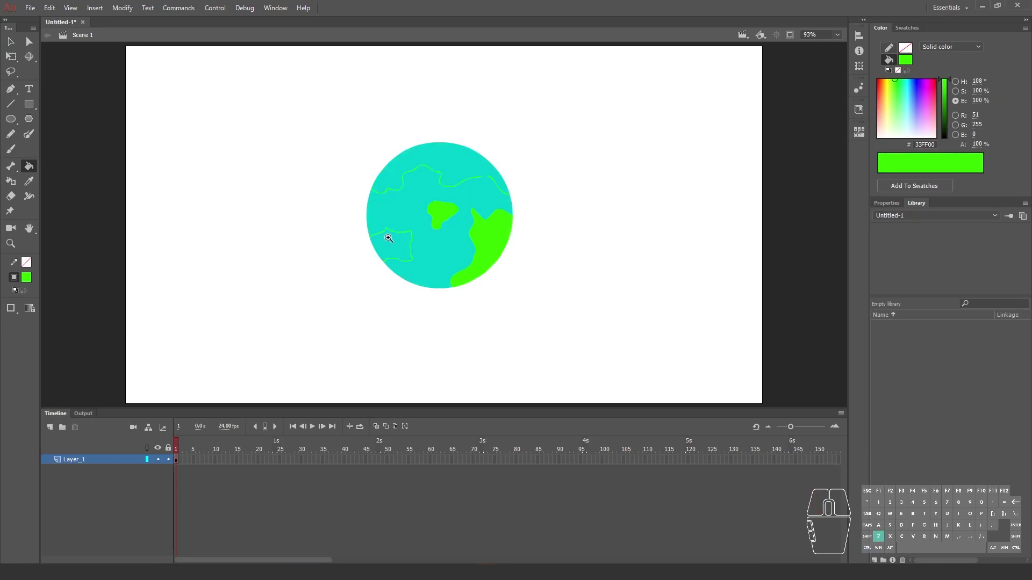
Close the outline gaps of the lower-left continent at the circle's edge with the Brush and fill it with #33FF00.
click(11, 244)
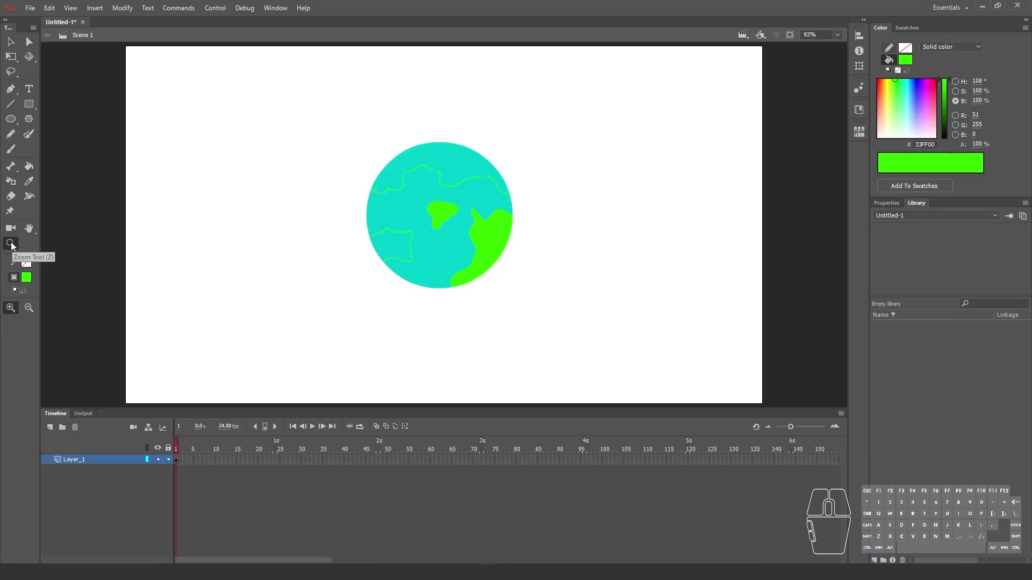
drag(332, 216, 448, 281)
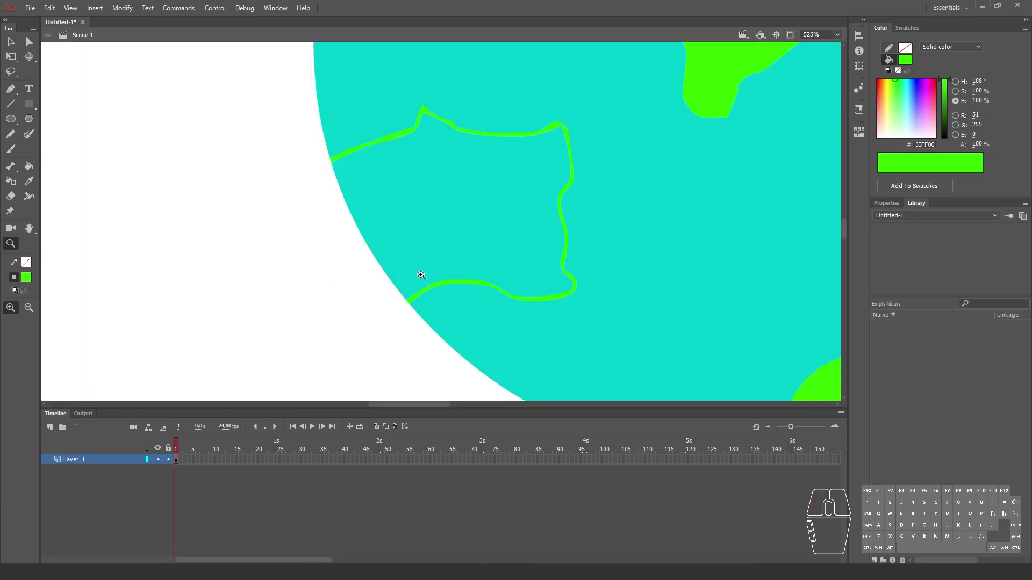
click(11, 149)
drag(416, 272, 408, 300)
drag(359, 177, 331, 161)
click(29, 166)
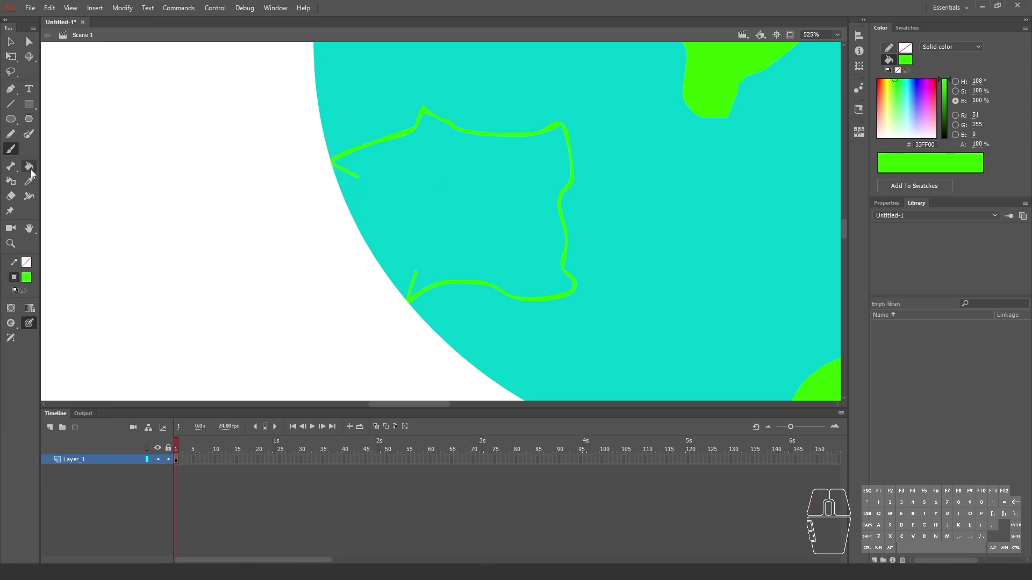
click(404, 200)
Close the gap in the northern continent's outline with the Brush and fill the land above it with #33FF00.
scroll(559, 256, up, 5)
scroll(559, 257, down, 5)
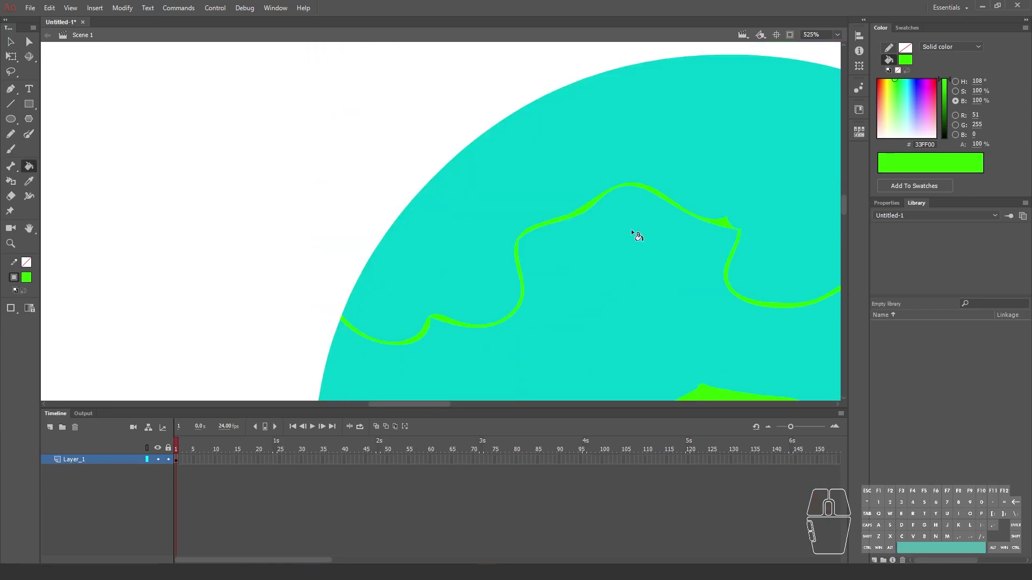
click(463, 191)
key(ctrl+z)
mouse_move(574, 244)
mouse_down()
mouse_move(274, 151)
mouse_move(265, 175)
mouse_up()
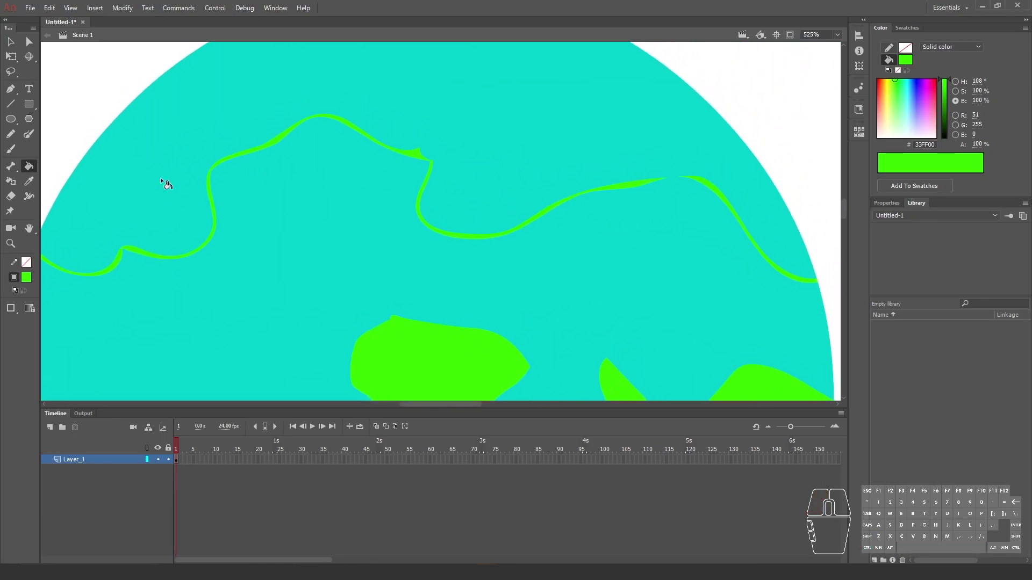
click(11, 149)
drag(649, 168, 641, 177)
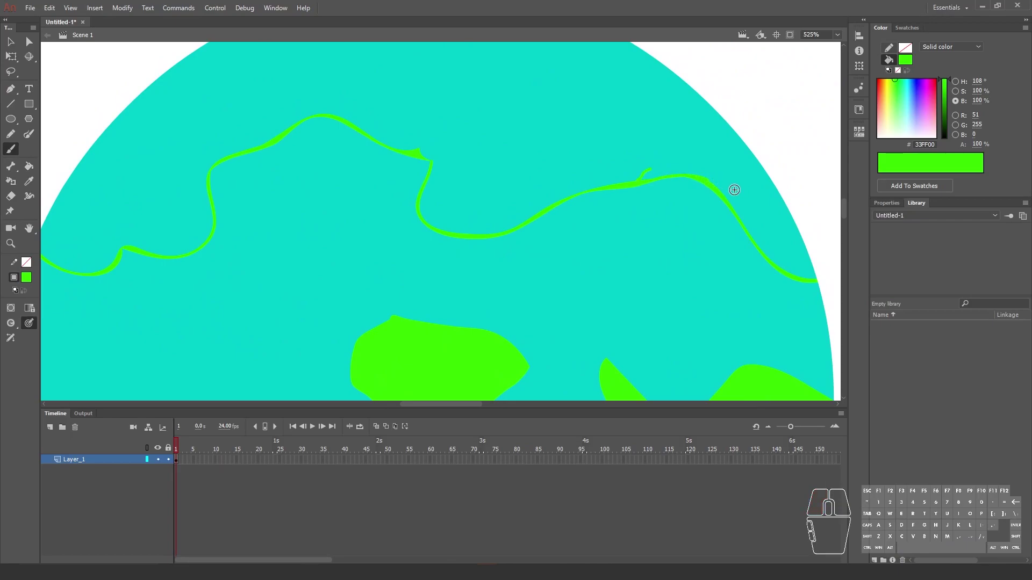
click(29, 168)
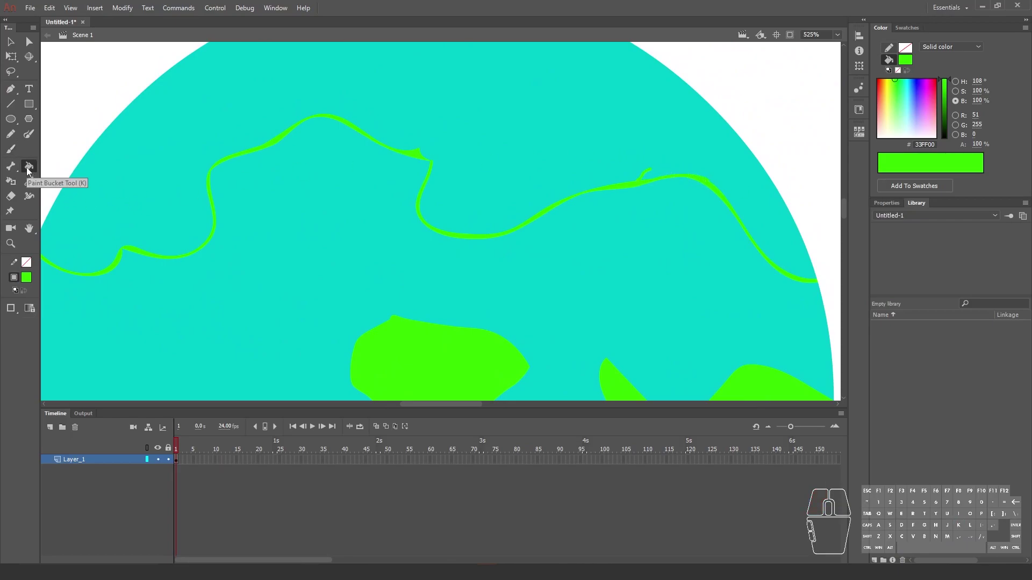
click(500, 163)
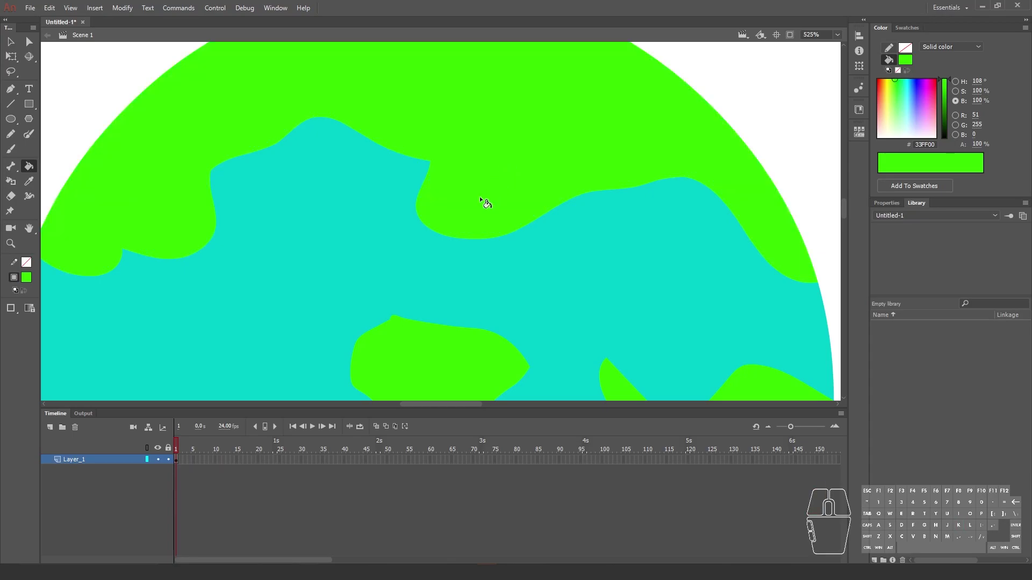
Outline a shaded area along the northern continent's lower coast with the Brush in #669900.
key(z)
alt+click(466, 223)
alt+click(480, 255)
drag(269, 140, 535, 360)
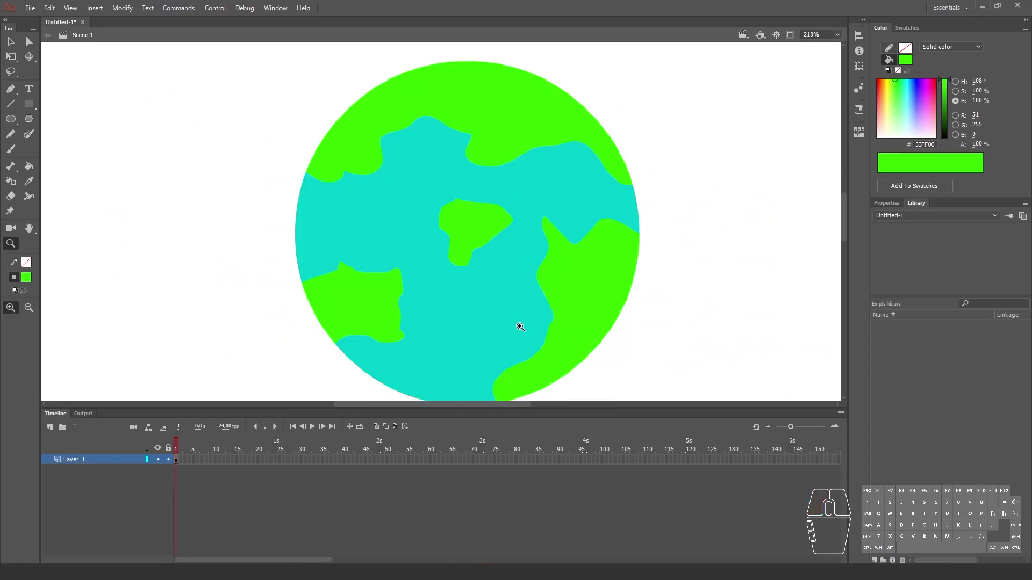
alt+click(494, 253)
drag(298, 110, 551, 322)
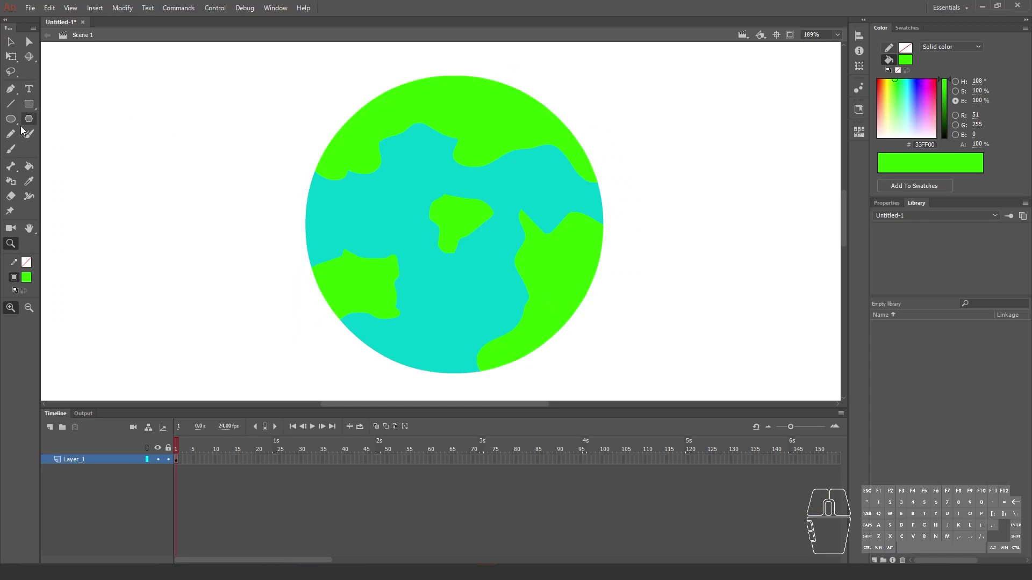
click(11, 149)
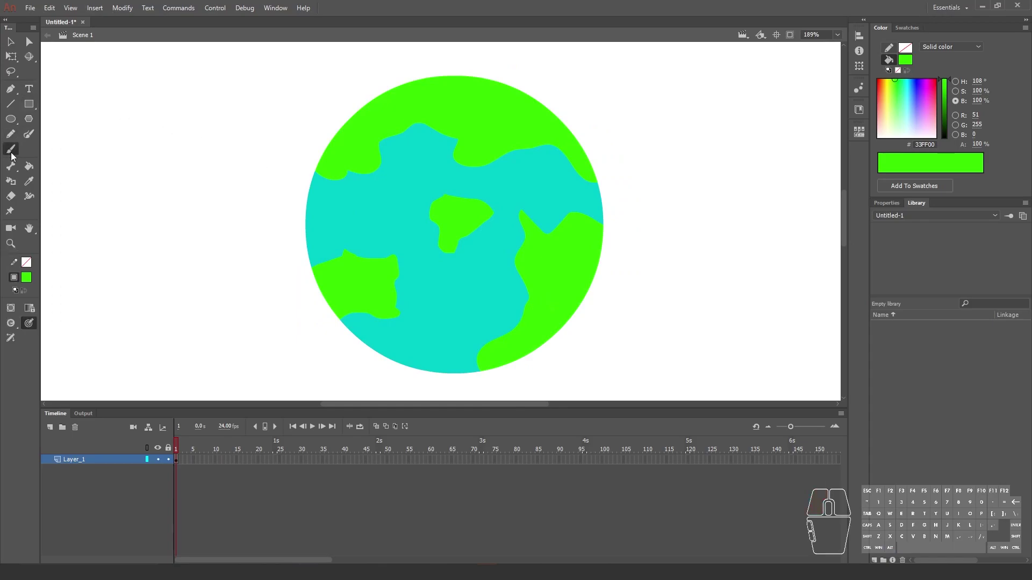
click(31, 279)
click(199, 310)
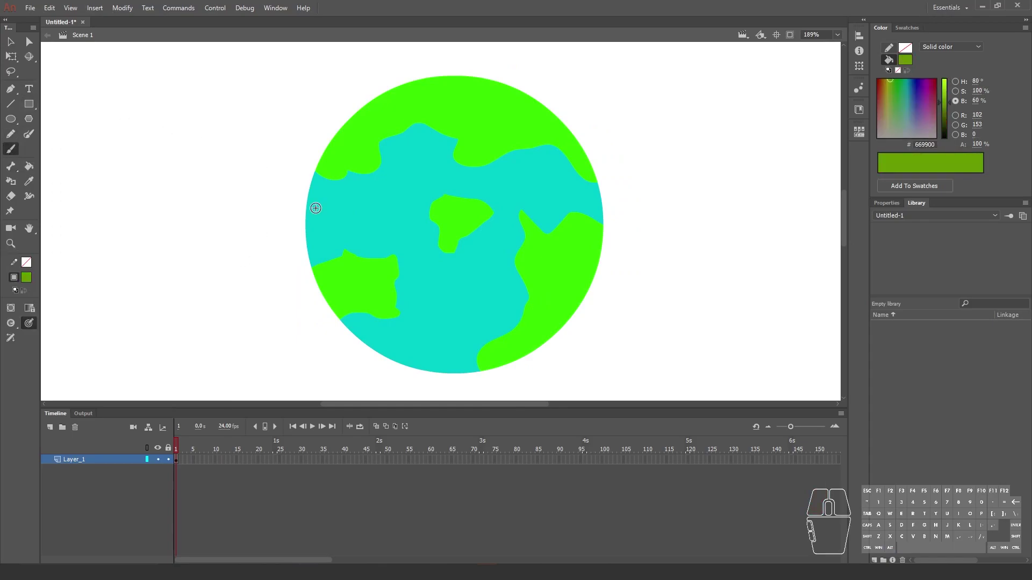
drag(388, 102, 368, 123)
drag(477, 119, 411, 104)
key(ctrl+z)
Fill the outlined shading on the northern continent with #669900 using the Paint Bucket.
click(30, 168)
click(412, 126)
click(342, 155)
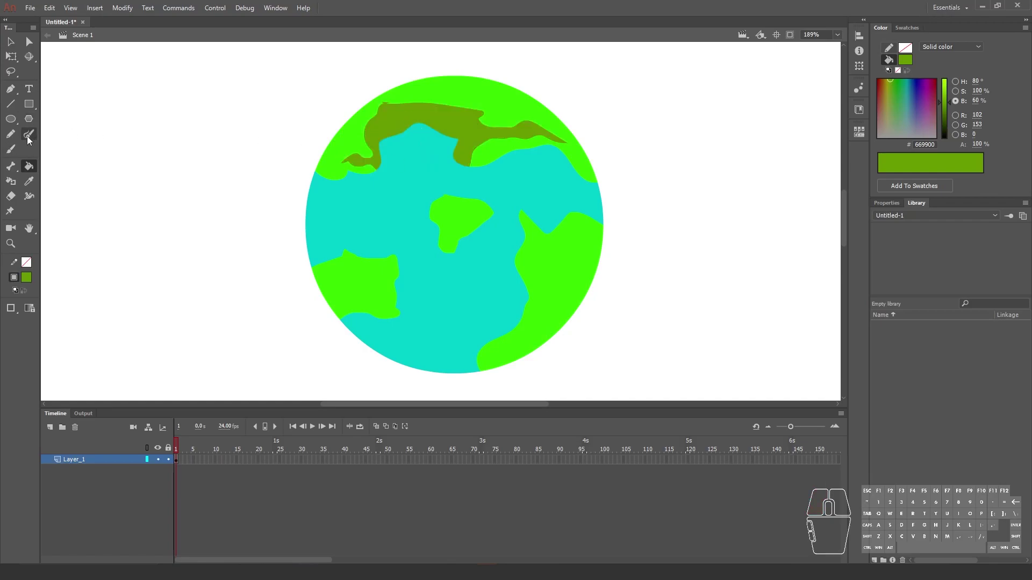
Outline a strip along the upper and right coasts of the lower-left continent and fill it with #669900.
click(11, 148)
mouse_move(344, 269)
mouse_down()
mouse_move(295, 267)
mouse_move(347, 242)
mouse_move(393, 248)
mouse_move(409, 265)
mouse_up()
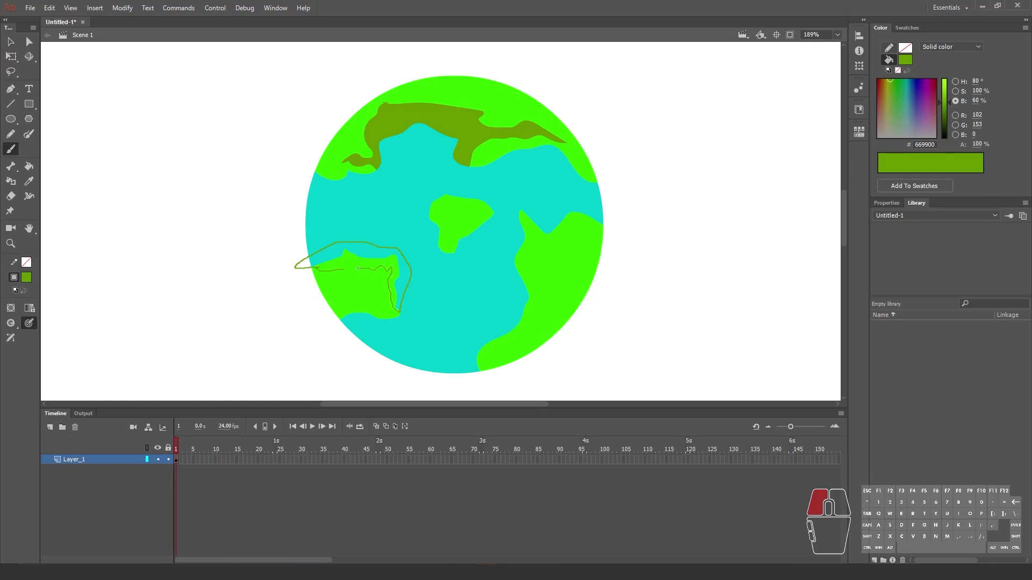
drag(340, 269, 340, 269)
click(30, 167)
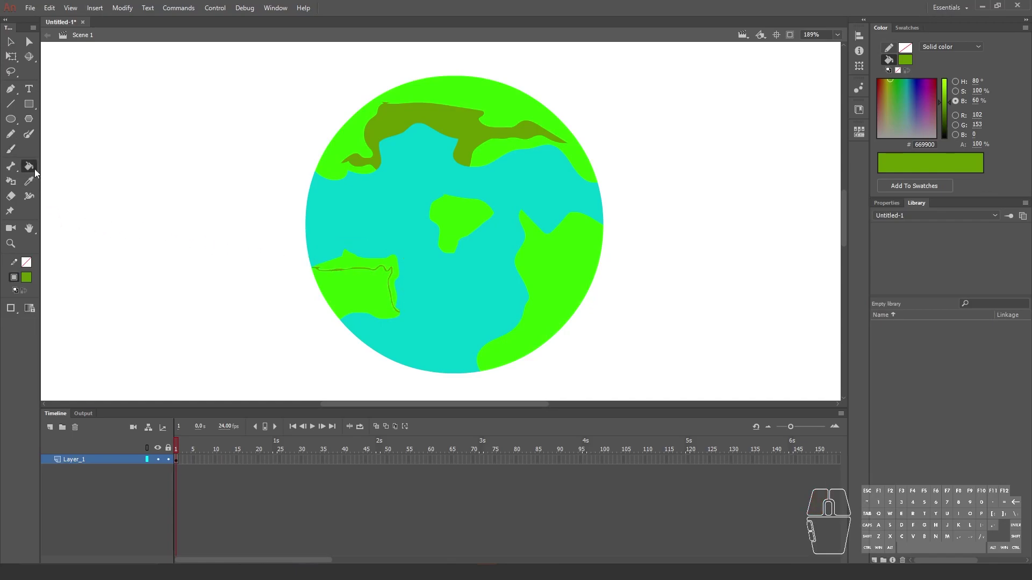
click(344, 268)
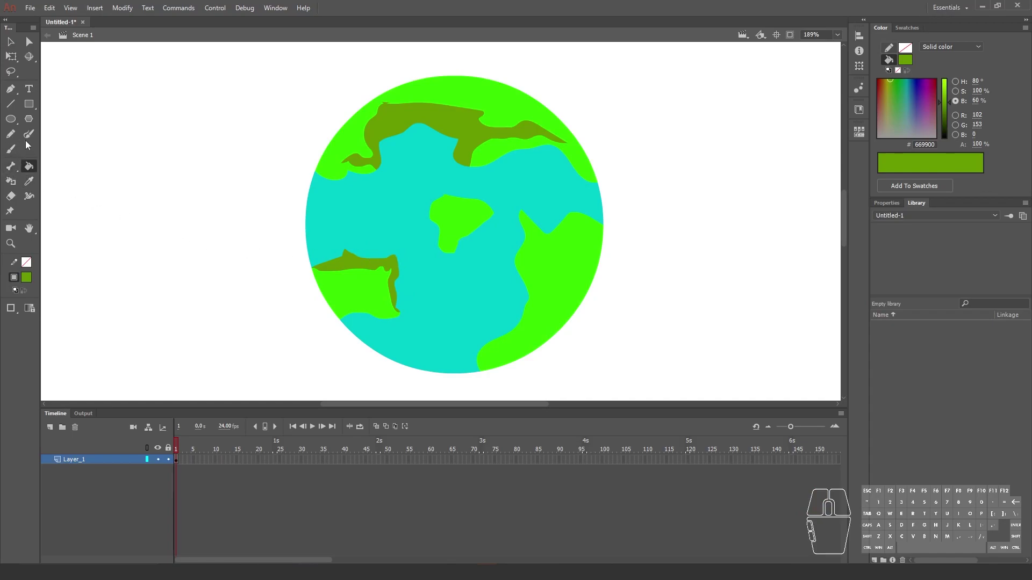
Outline a small patch on the central island and fill it with #669900 using the Paint Bucket.
click(11, 149)
drag(471, 210, 459, 224)
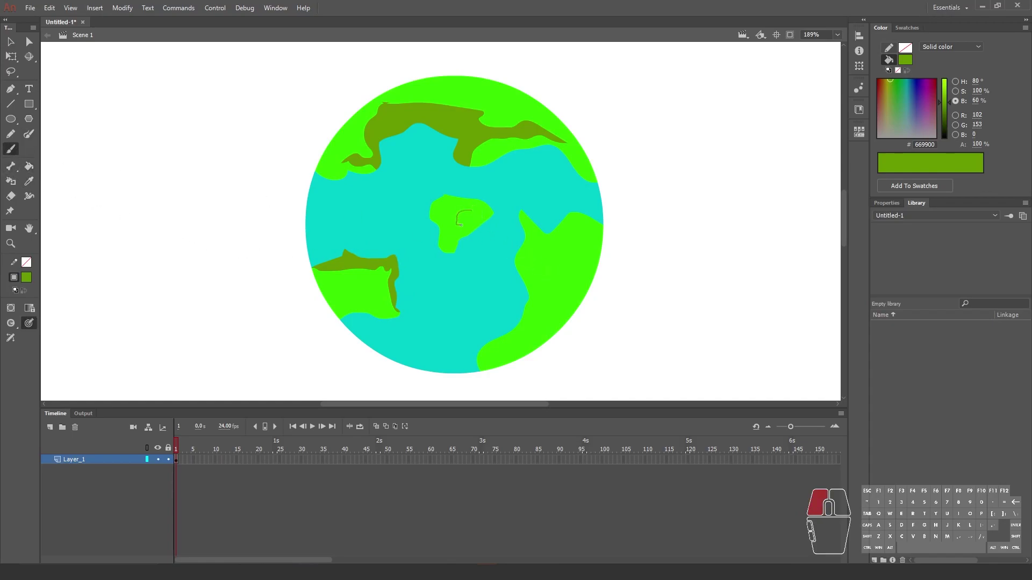
click(29, 166)
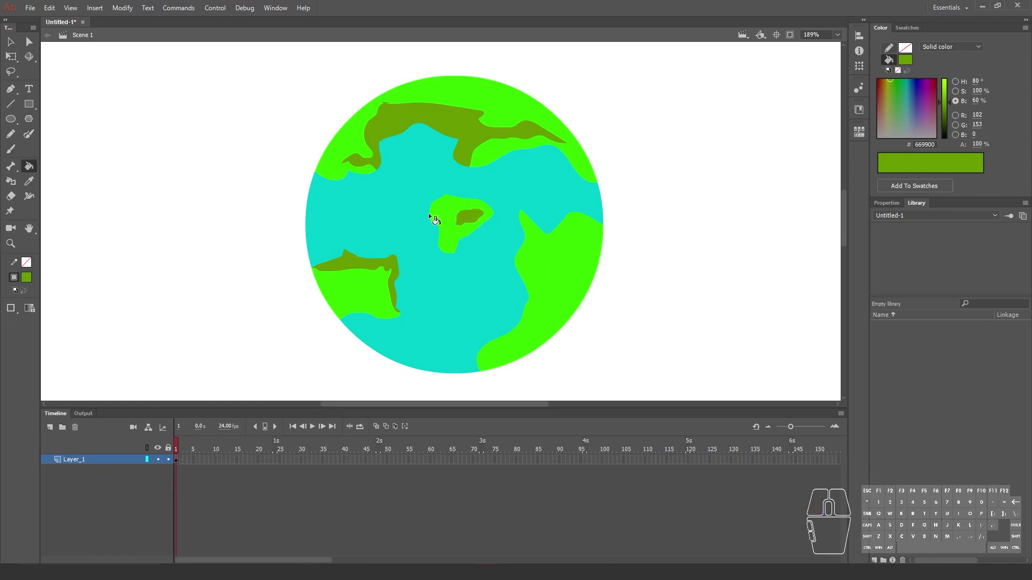
Outline a jagged shaded strip along the lower-right continent with the Brush and fill it with #669900 using the Paint Bucket.
click(11, 149)
drag(579, 244, 567, 252)
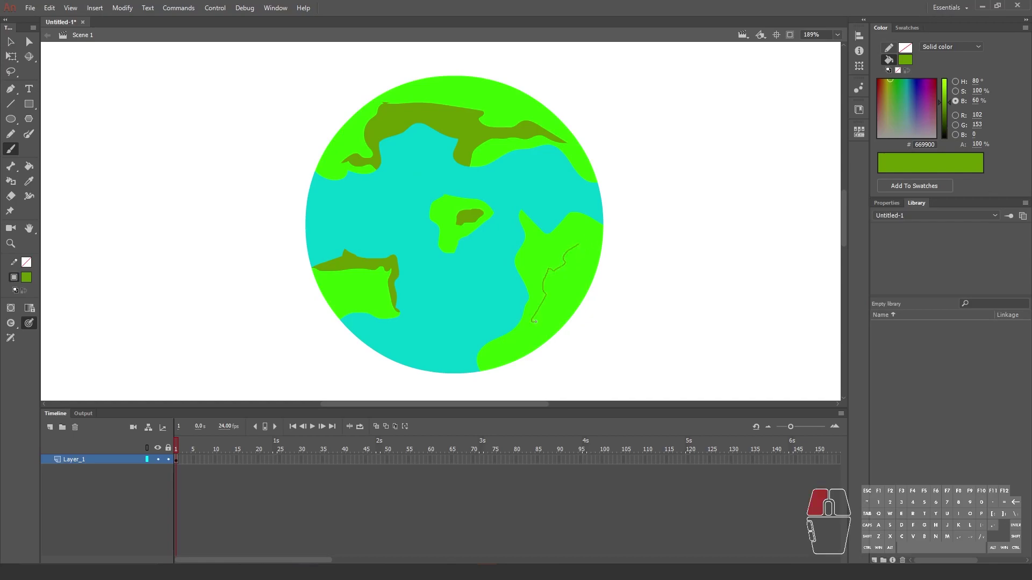
drag(543, 327, 560, 313)
drag(576, 245, 576, 246)
key(k)
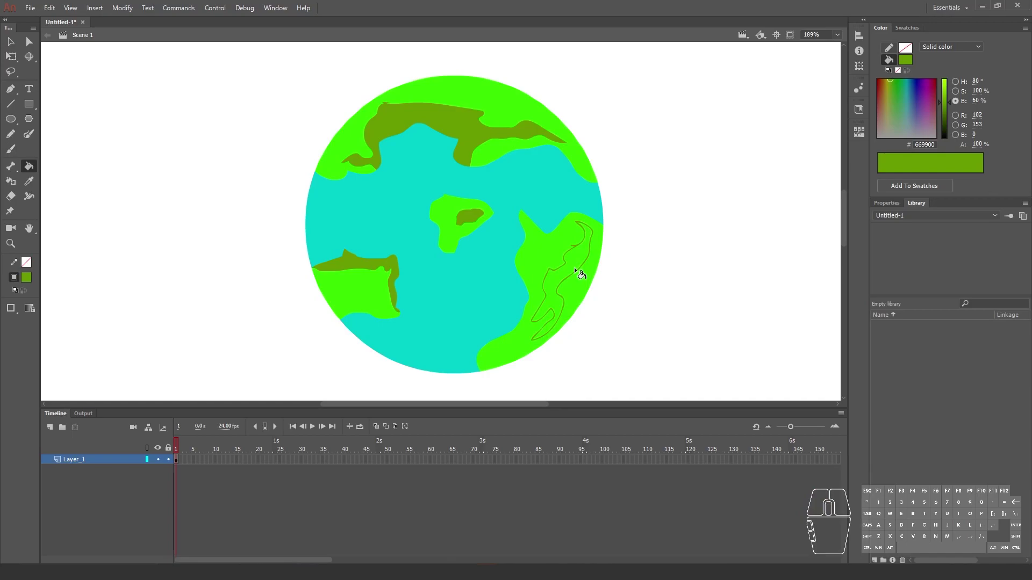
click(574, 267)
Select the whole globe drawing and convert it to a Graphic symbol named Bumi.
key(z)
alt+click(480, 274)
click(11, 56)
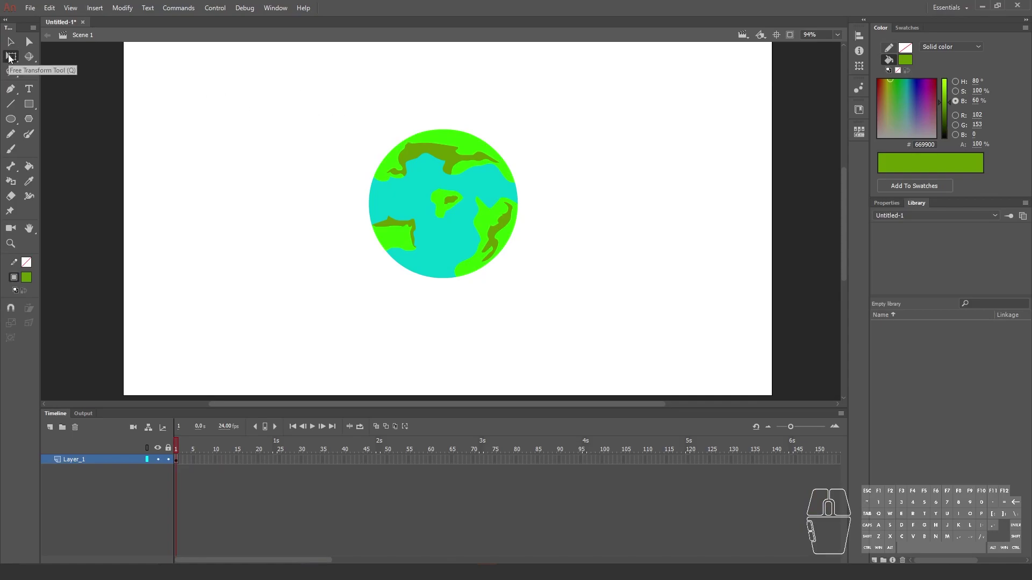
drag(318, 88, 619, 349)
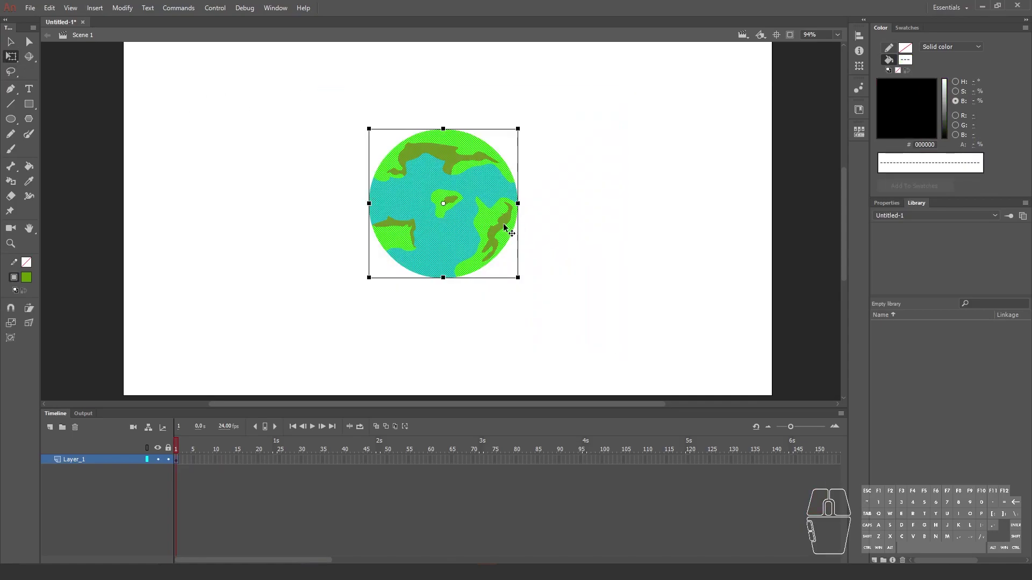
right_click(503, 224)
click(592, 498)
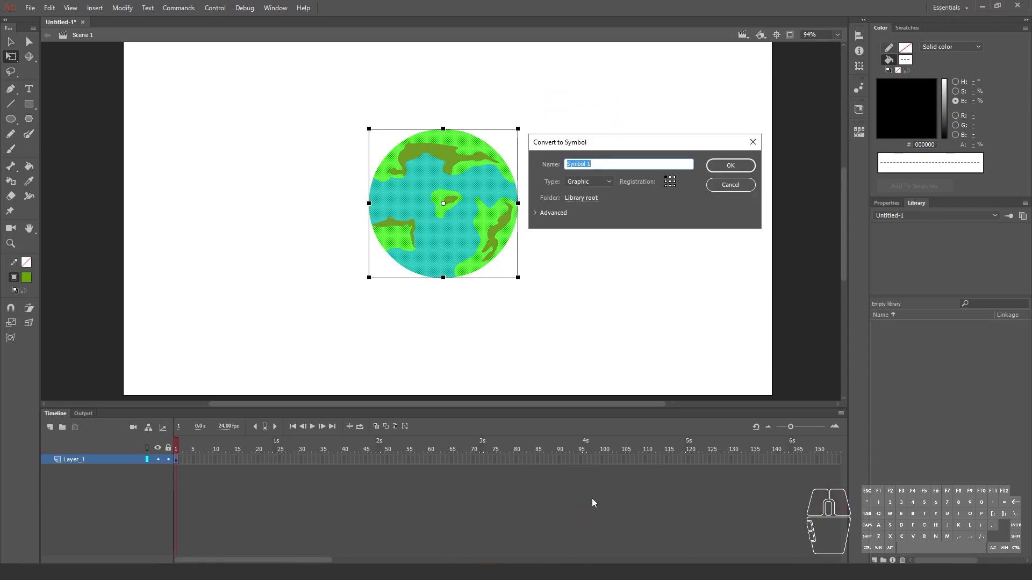
text(Bui)
key(BackSpace)
click(720, 169)
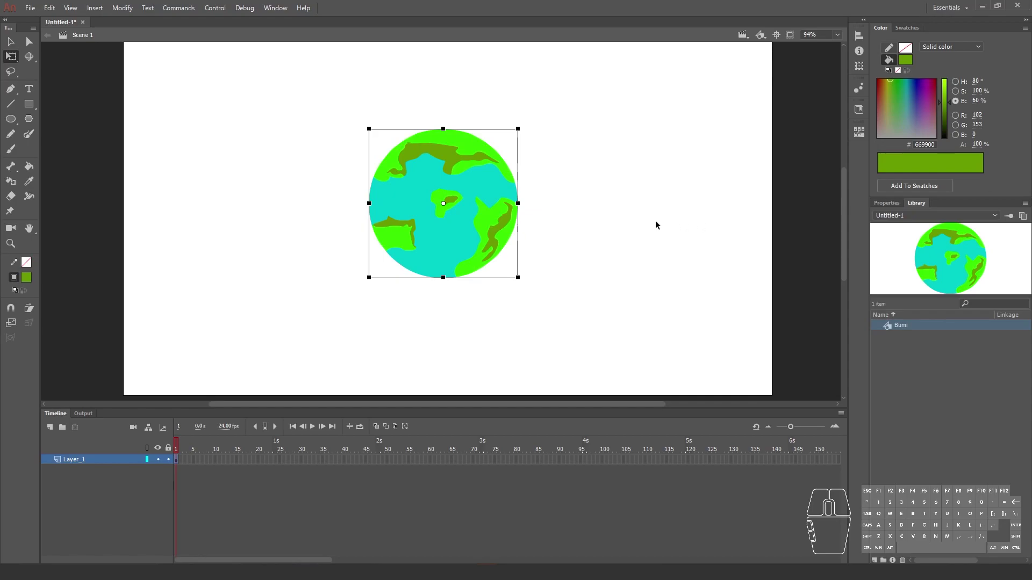
Draw a small #999999 grey circle without a stroke to the upper left of the globe for the moon.
click(7, 124)
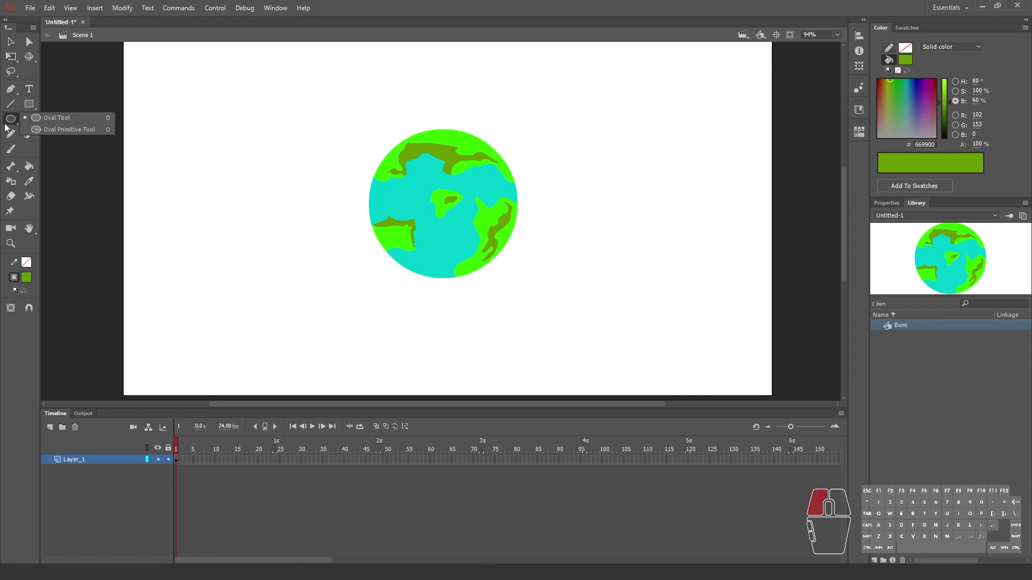
click(56, 121)
click(26, 277)
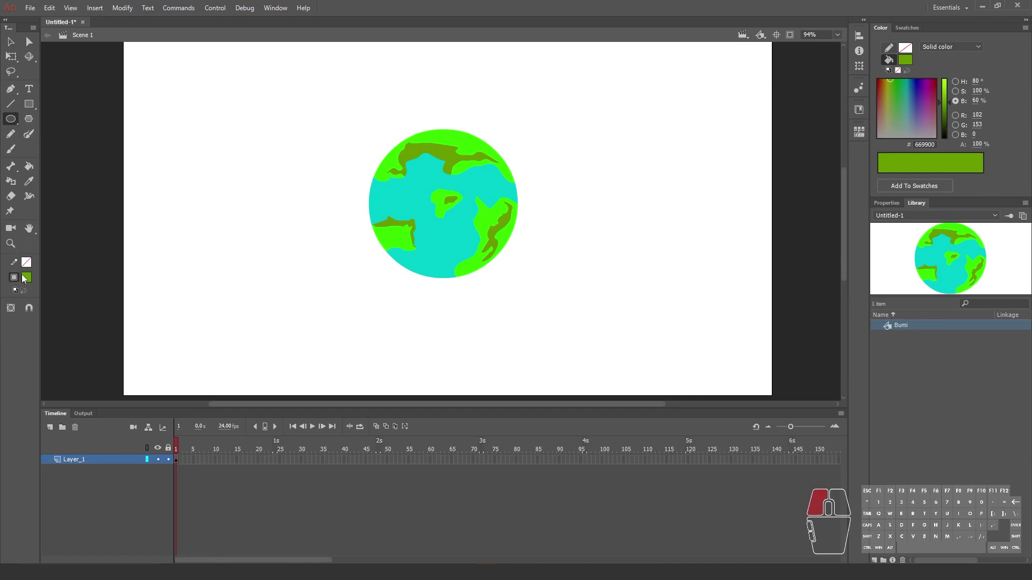
click(67, 329)
drag(280, 144, 309, 177)
click(11, 56)
Outline one large crater area and several smaller patches on the moon with the Brush in #858585.
key(z)
drag(260, 133, 325, 193)
click(11, 149)
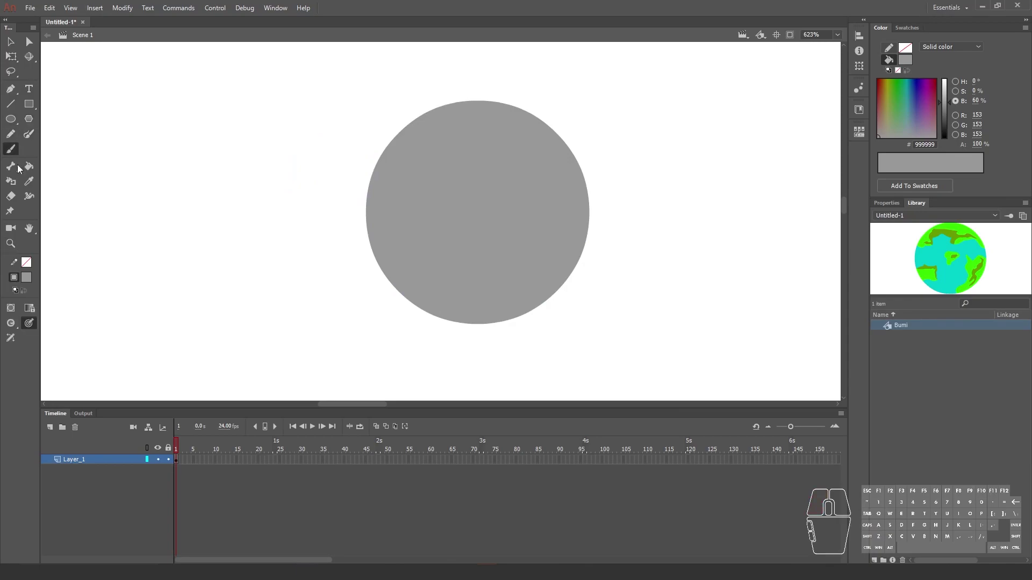
drag(946, 105, 947, 108)
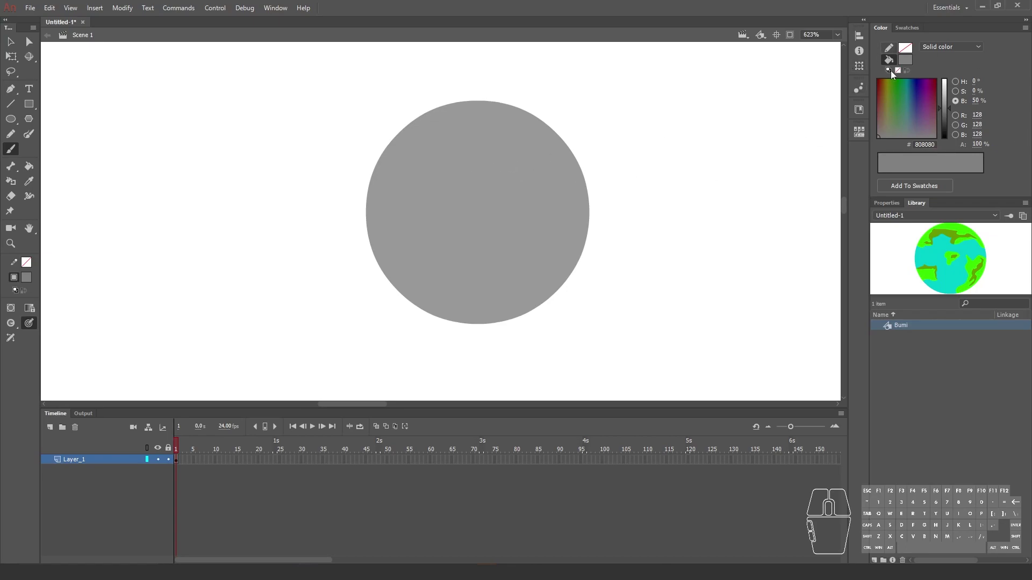
click(276, 7)
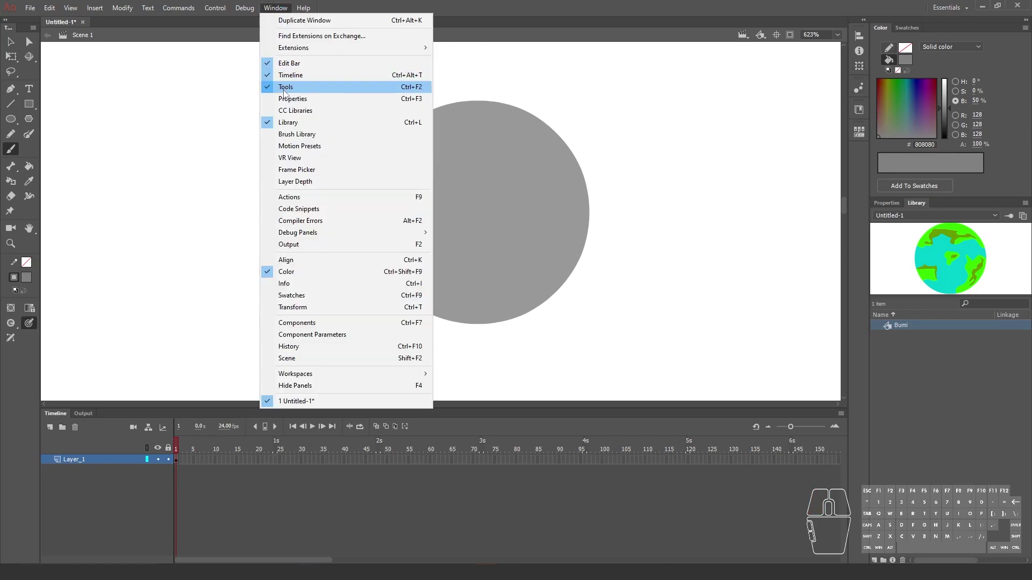
click(1009, 81)
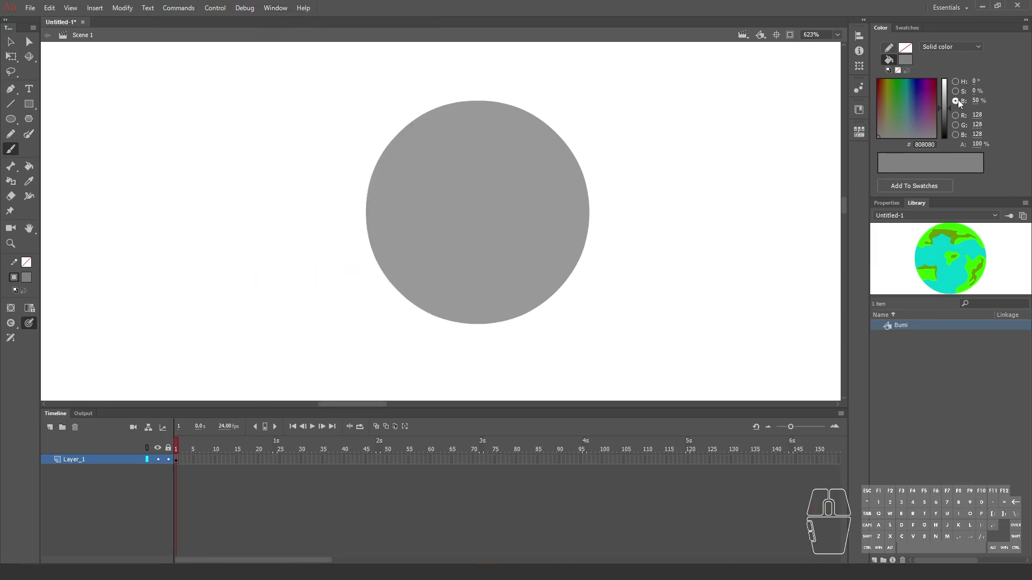
drag(946, 110, 946, 107)
mouse_move(392, 160)
mouse_down()
mouse_move(388, 192)
mouse_move(396, 160)
mouse_up()
mouse_move(493, 309)
mouse_down()
mouse_move(536, 289)
mouse_move(497, 308)
mouse_up()
mouse_move(553, 157)
mouse_down()
mouse_move(517, 137)
mouse_move(533, 185)
mouse_move(487, 237)
mouse_move(494, 247)
mouse_move(542, 217)
mouse_move(546, 238)
mouse_move(562, 174)
mouse_move(551, 151)
mouse_up()
mouse_move(490, 119)
mouse_down()
mouse_move(502, 132)
mouse_move(499, 122)
mouse_move(456, 129)
mouse_up()
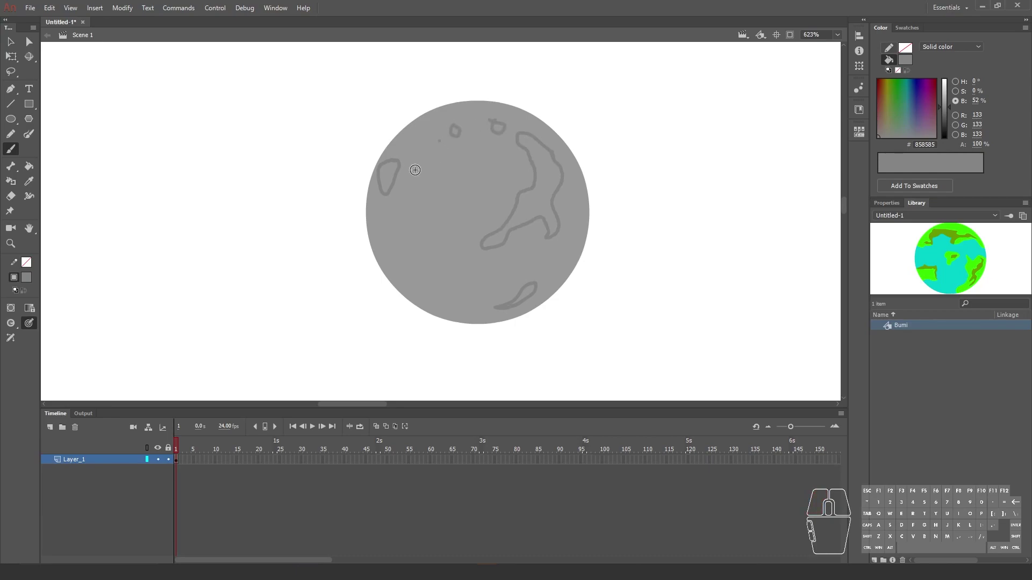
Fill the moon's outlined patches with #858585 and brush small extra spots near its lower-left edge.
key(k)
click(514, 188)
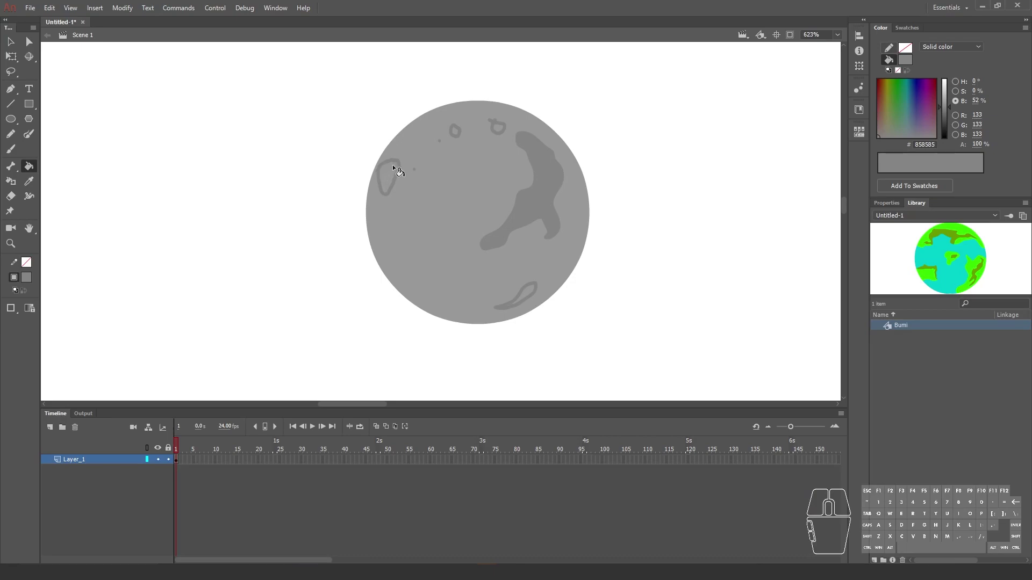
click(527, 291)
click(500, 130)
key(b)
drag(398, 265, 448, 294)
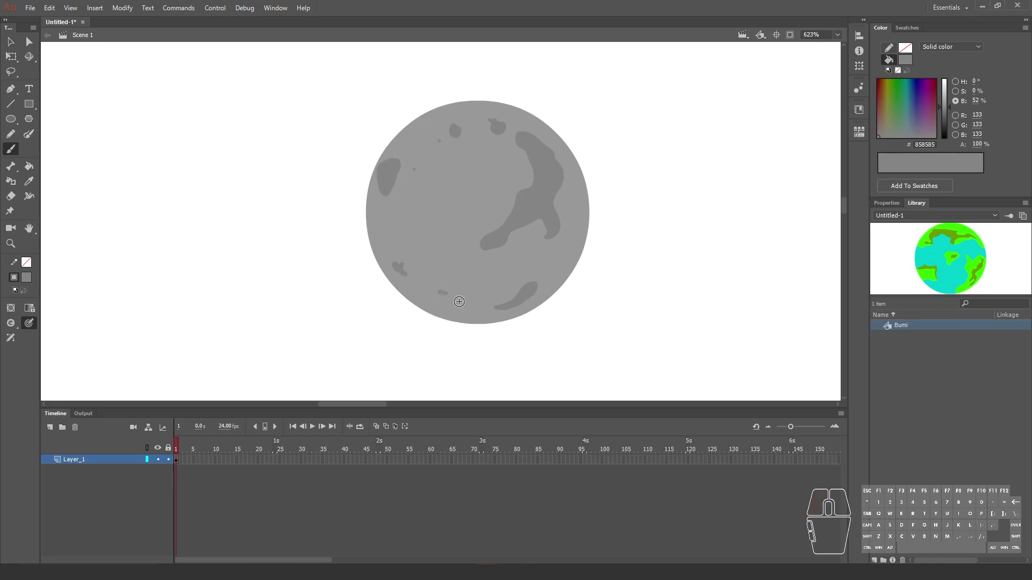
Select the whole moon drawing and convert it to a Graphic symbol named Bulan.
key(z)
alt+click(543, 265)
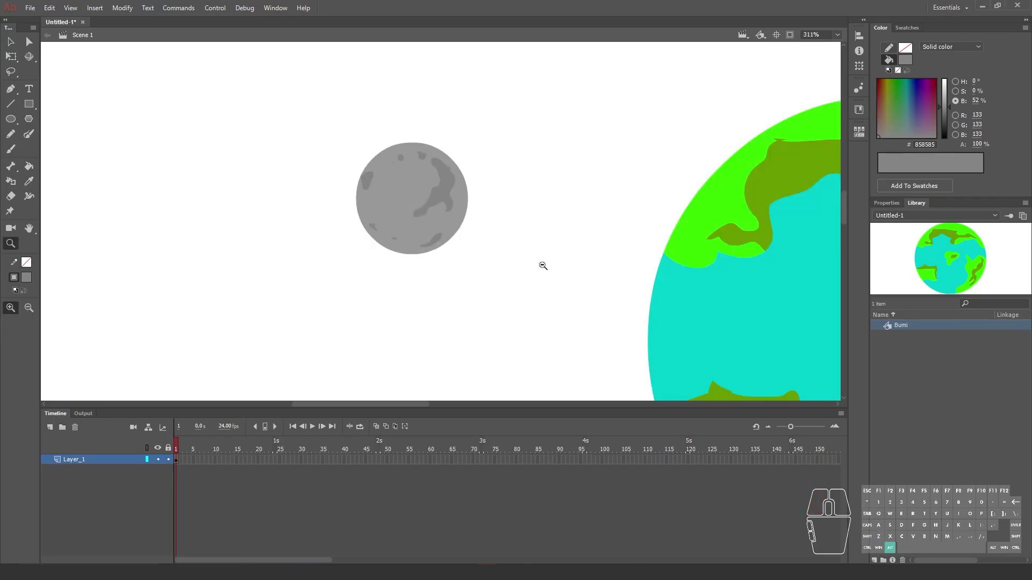
alt+click(489, 264)
key(q)
drag(309, 121, 468, 260)
right_click(413, 204)
click(469, 474)
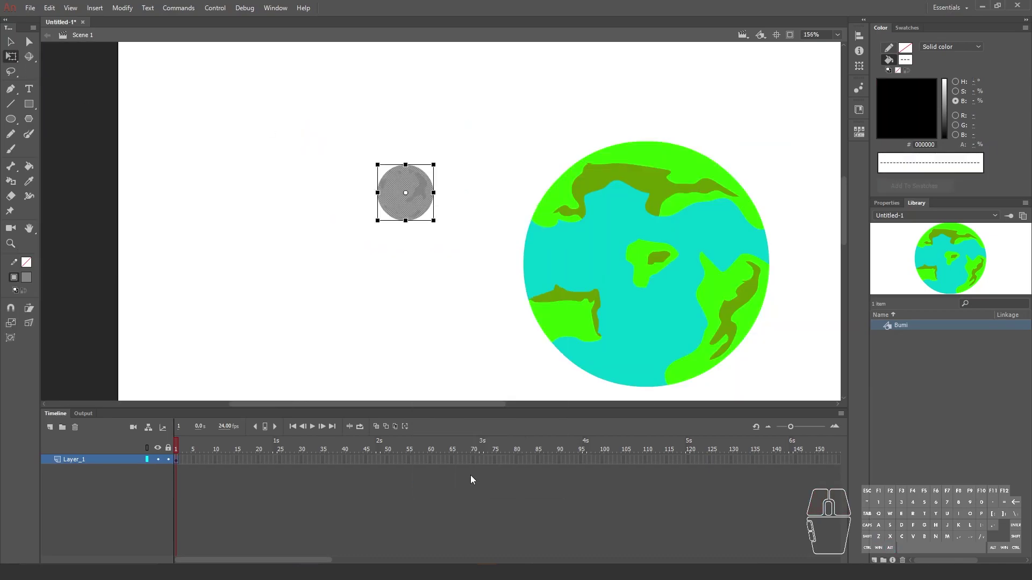
text(Bulan)
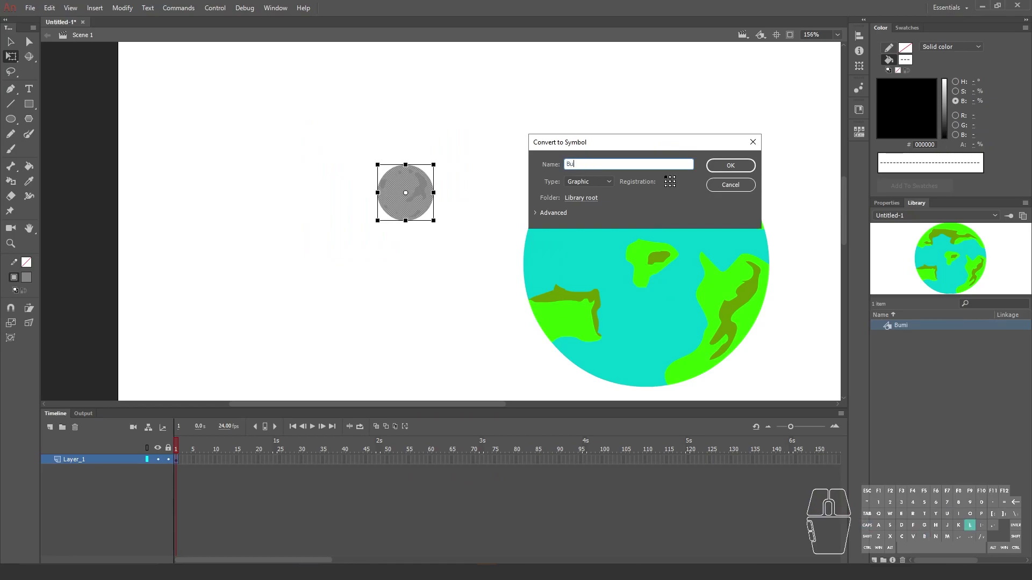
key(Return)
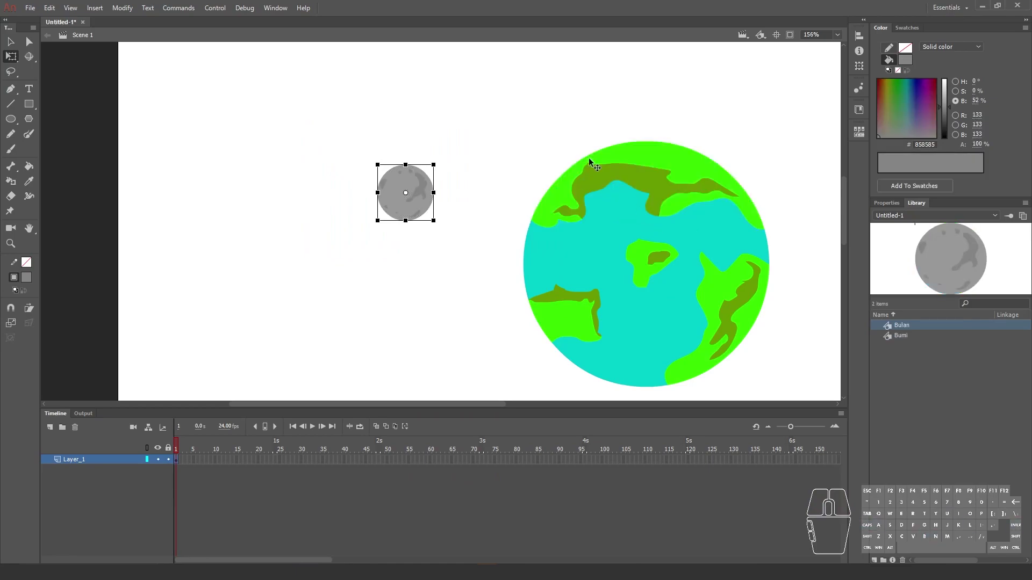
key(z)
alt+click(626, 223)
click(10, 56)
click(446, 116)
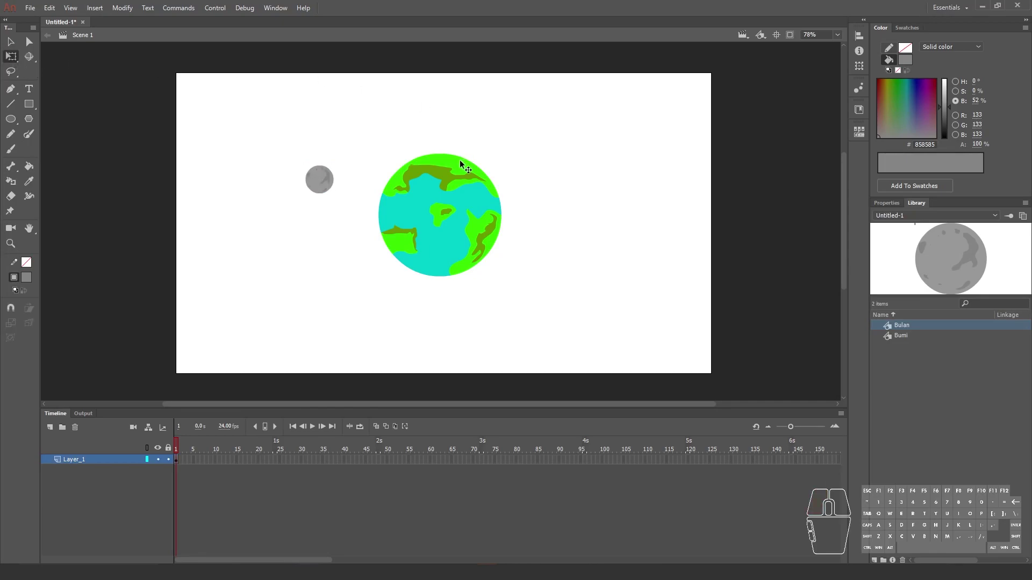
click(452, 231)
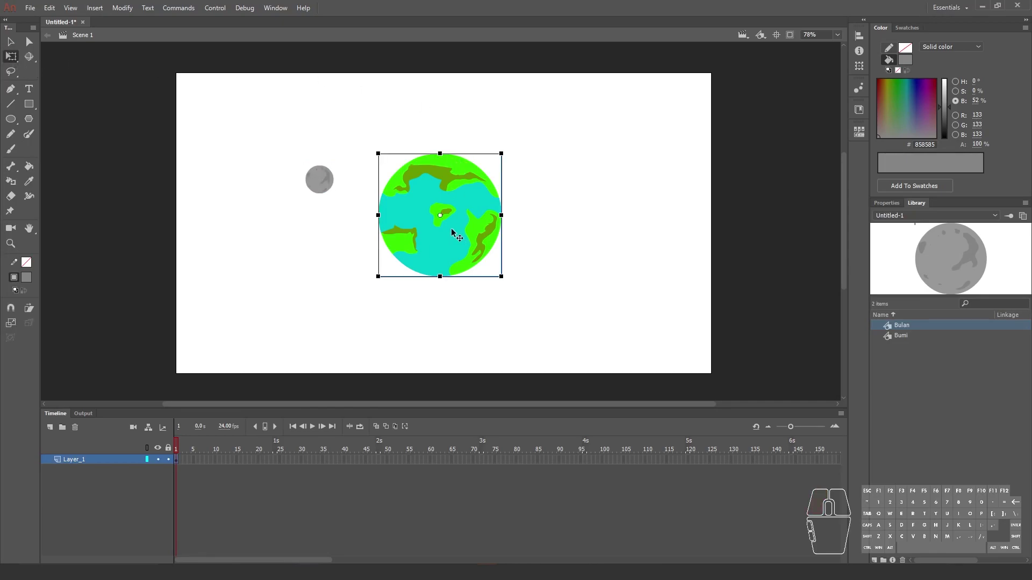
click(327, 189)
click(348, 148)
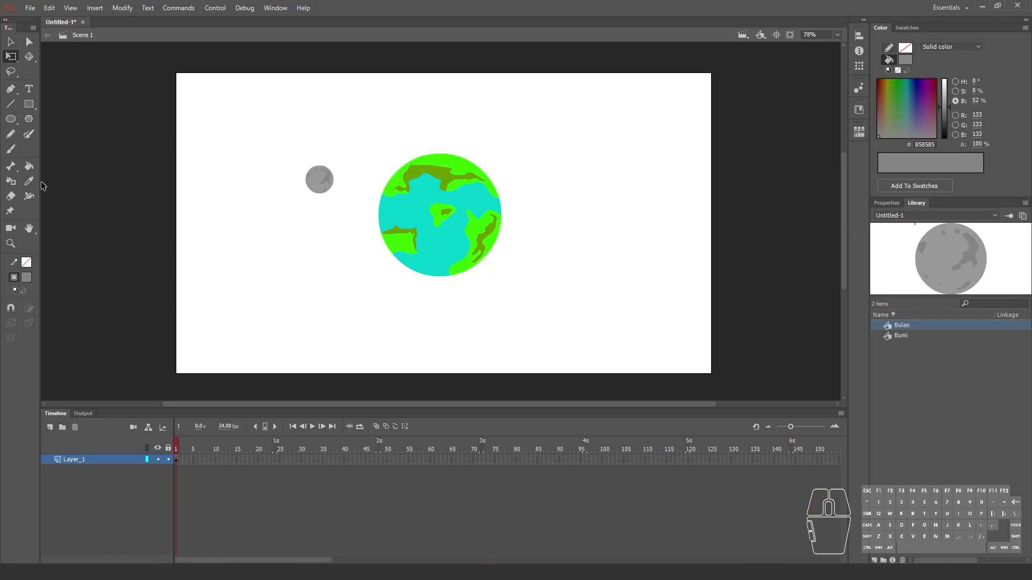
click(11, 121)
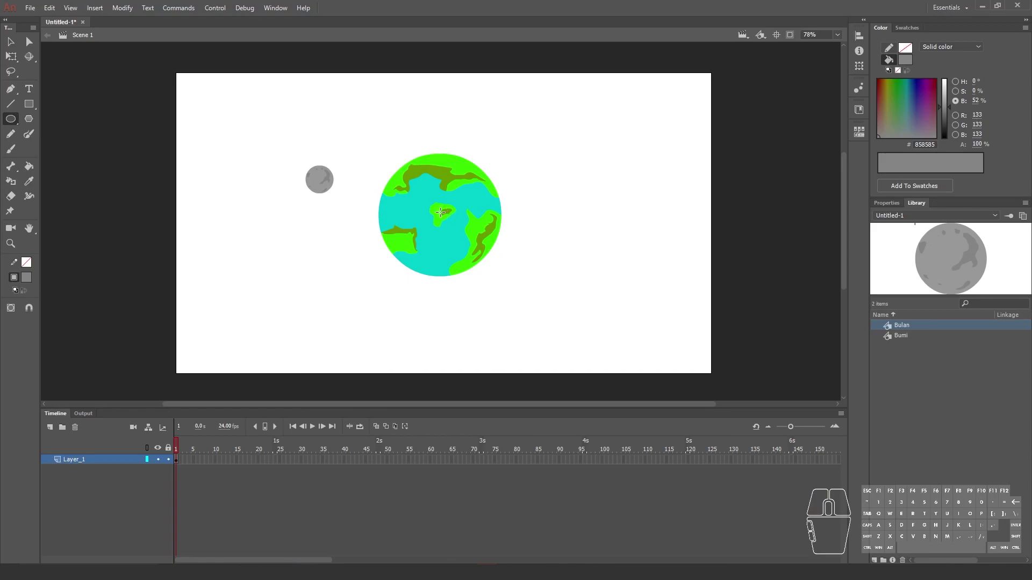
drag(411, 163, 595, 313)
key(ctrl+z)
Rename Layer_1 as Layer_Bulan.
double_click(73, 459)
text(Layer Bulan)
key(Return)
Move the globe symbol onto its own layer with Distribute to Layers.
click(11, 57)
click(517, 203)
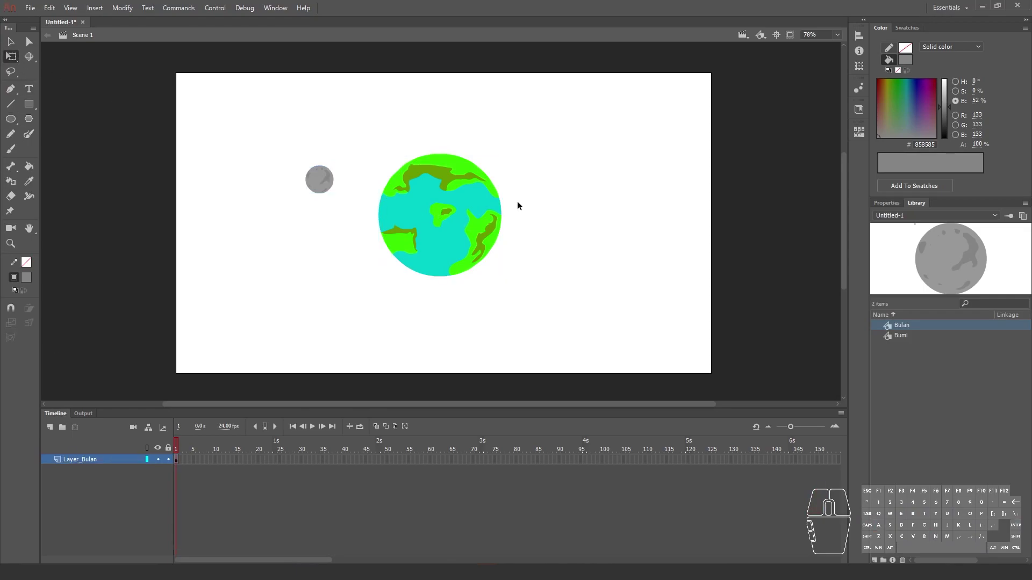
right_click(462, 214)
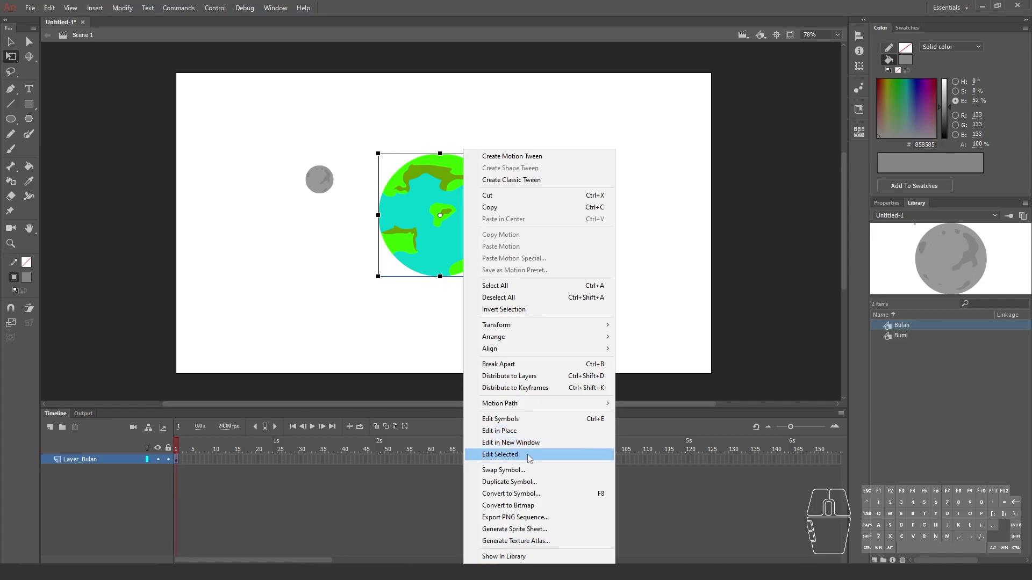
click(545, 376)
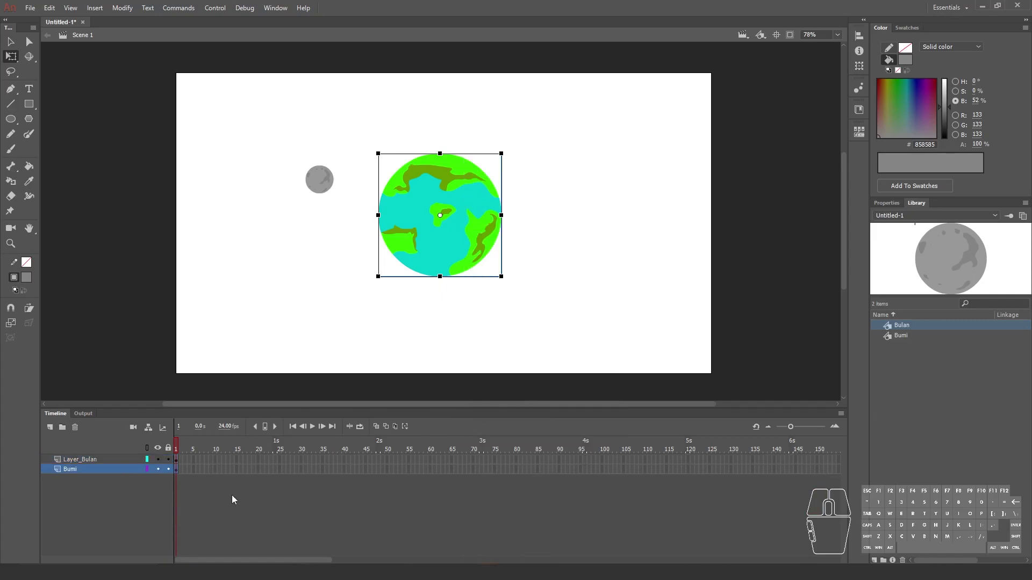
Add a classic motion guide to the Layer_Bulan layer.
click(85, 459)
click(95, 469)
click(98, 462)
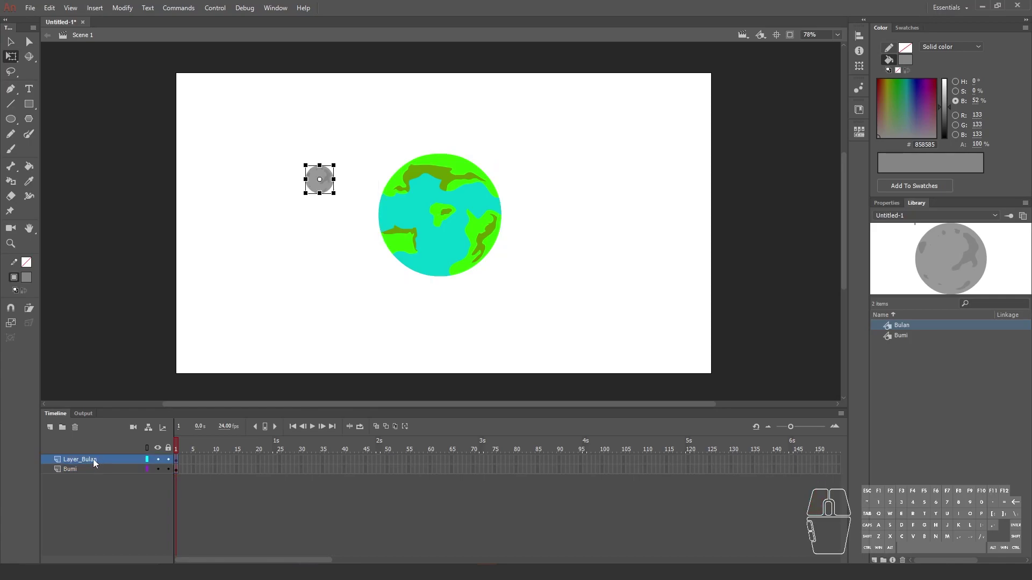
right_click(93, 459)
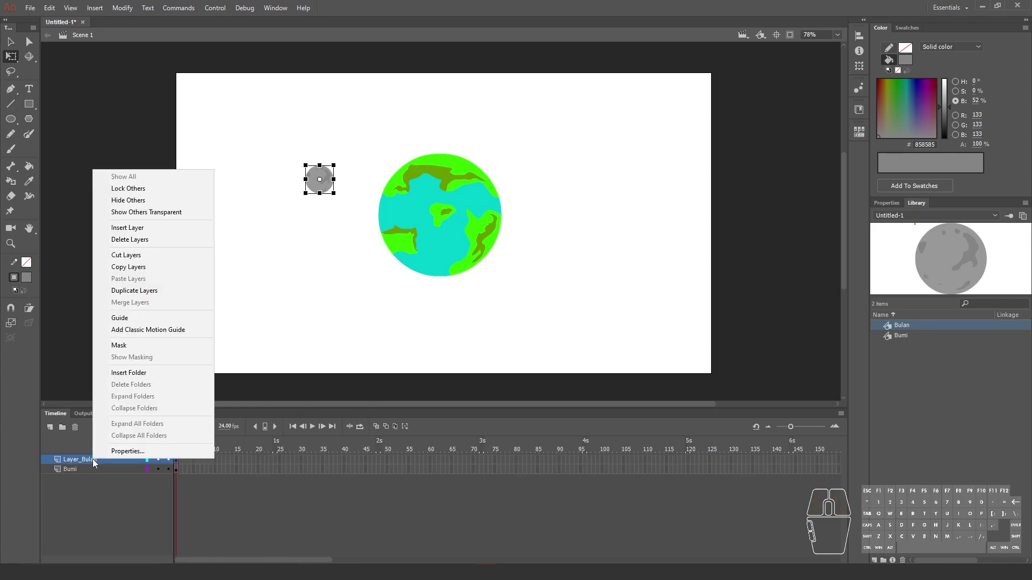
click(186, 329)
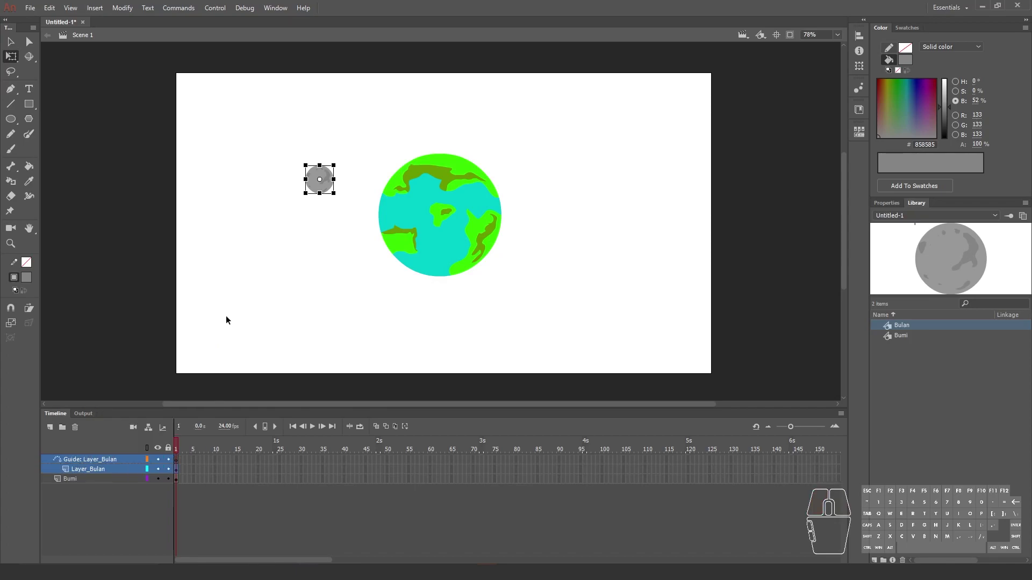
Draw an unfilled circle with a red stroke, slightly larger than the globe and overlapping it, on the Layer_Bulan guide layer.
click(113, 459)
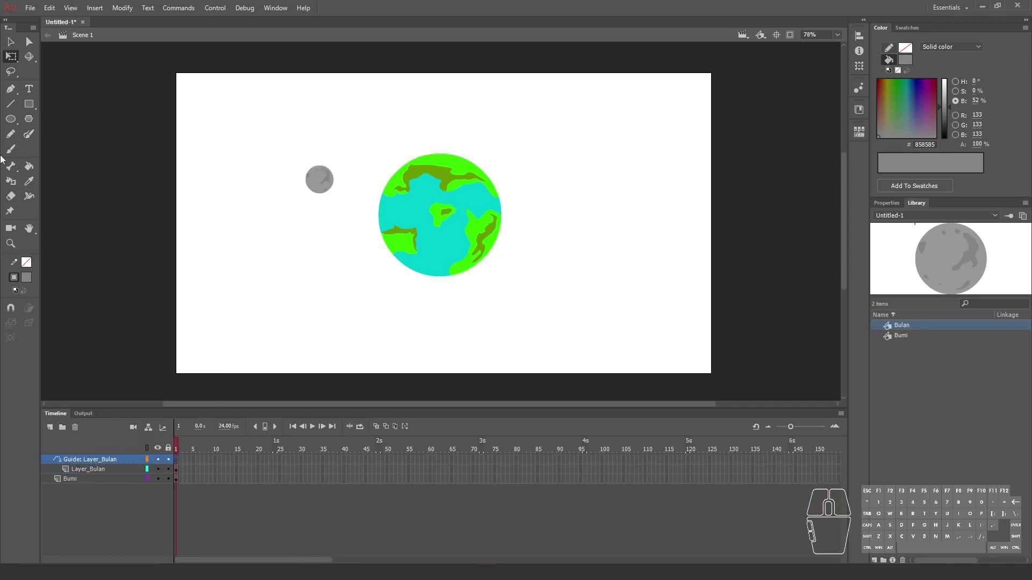
click(11, 119)
click(48, 118)
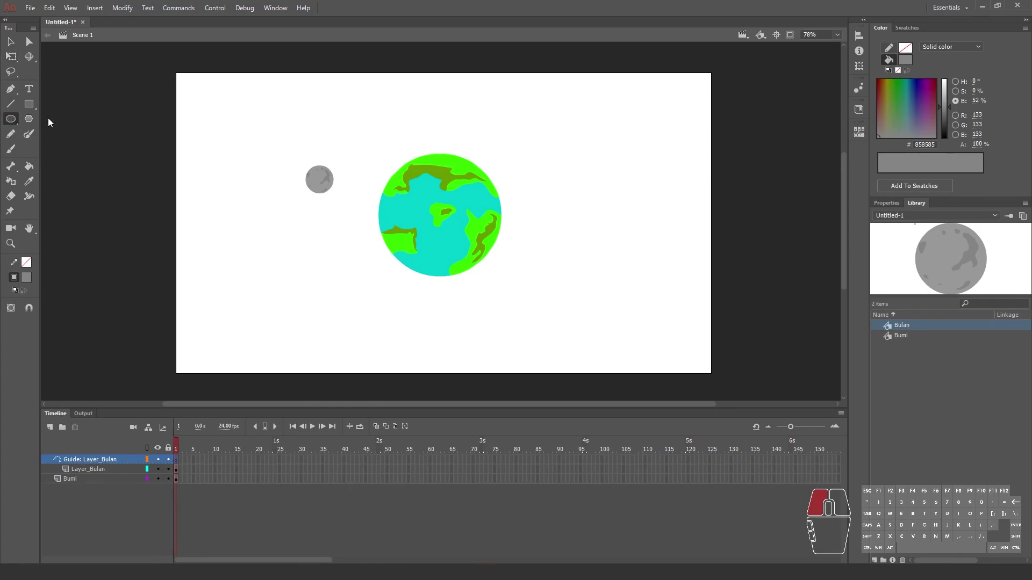
click(27, 277)
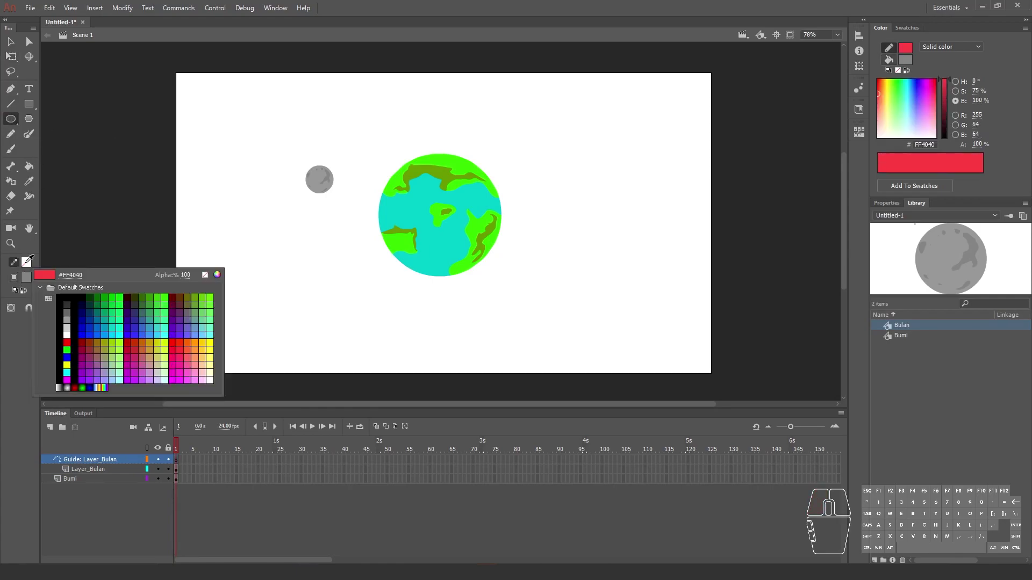
click(66, 343)
click(26, 278)
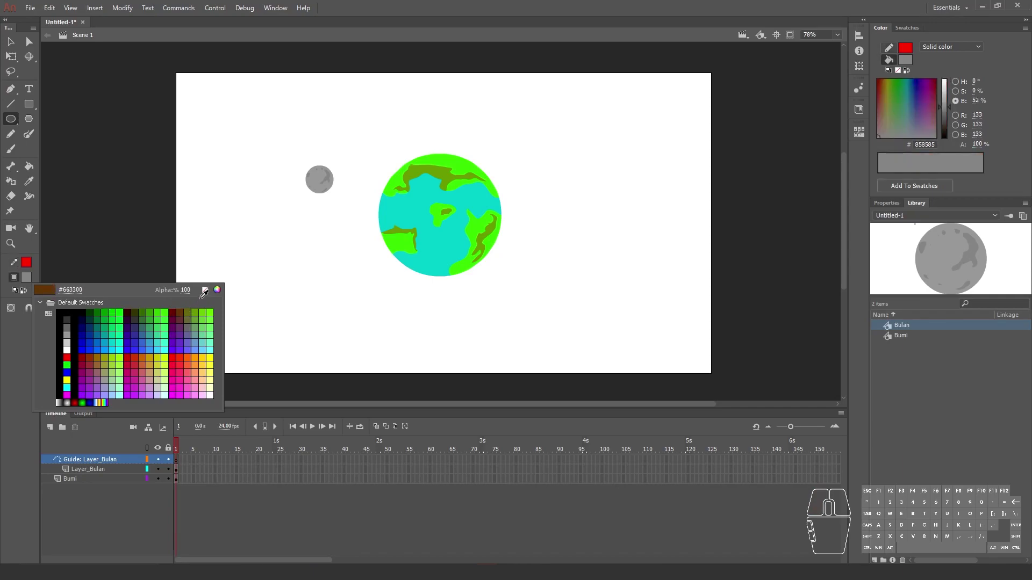
click(204, 290)
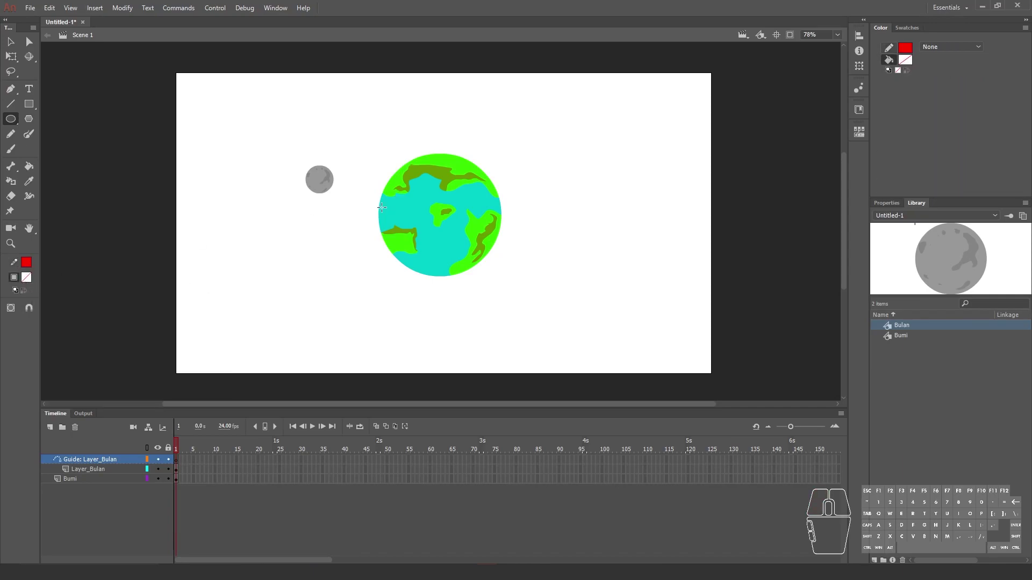
drag(399, 156, 525, 279)
click(12, 56)
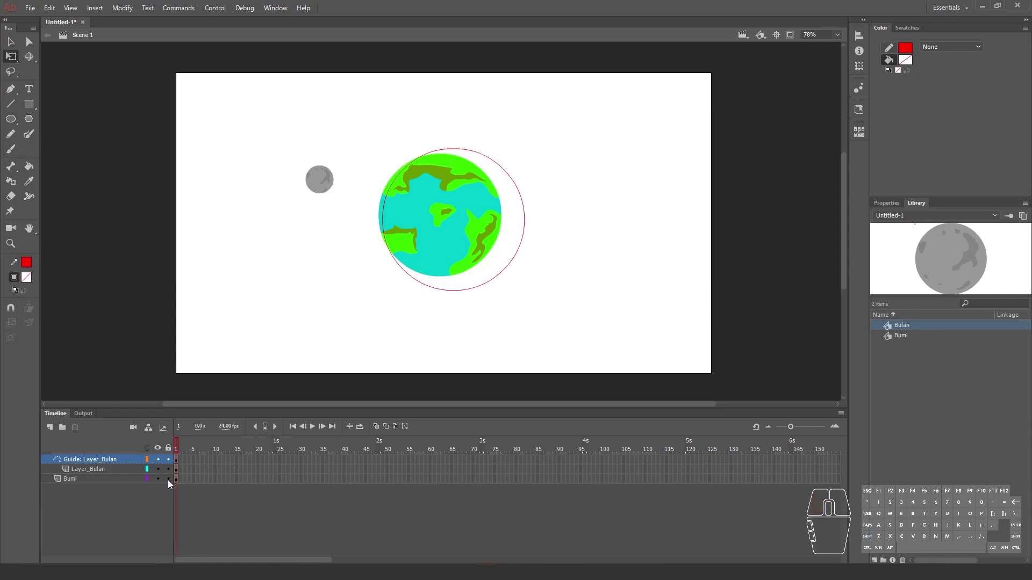
Center the red guide circle on the globe and enlarge it to leave a wide, even gap around the globe.
click(525, 221)
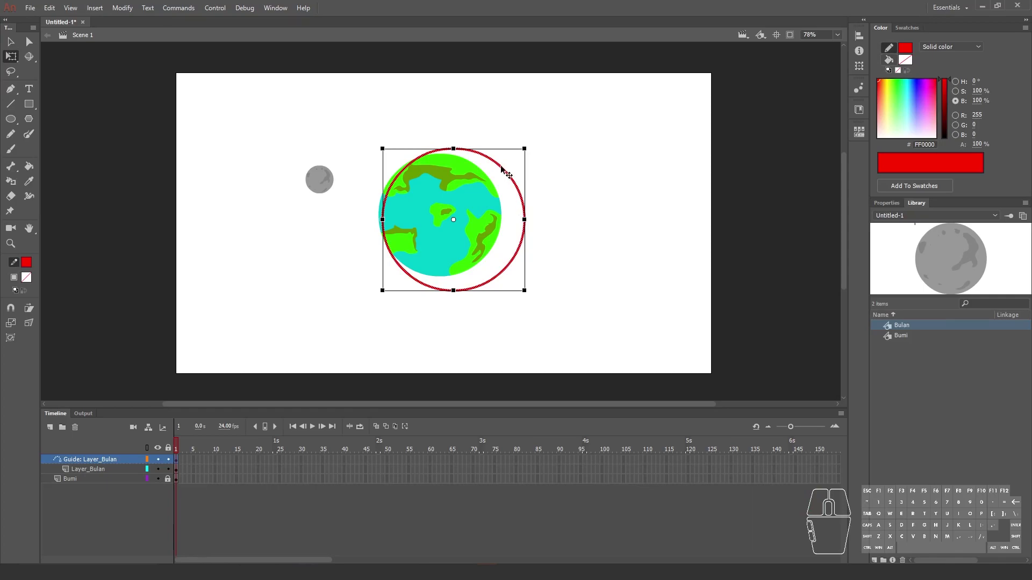
drag(505, 174, 487, 163)
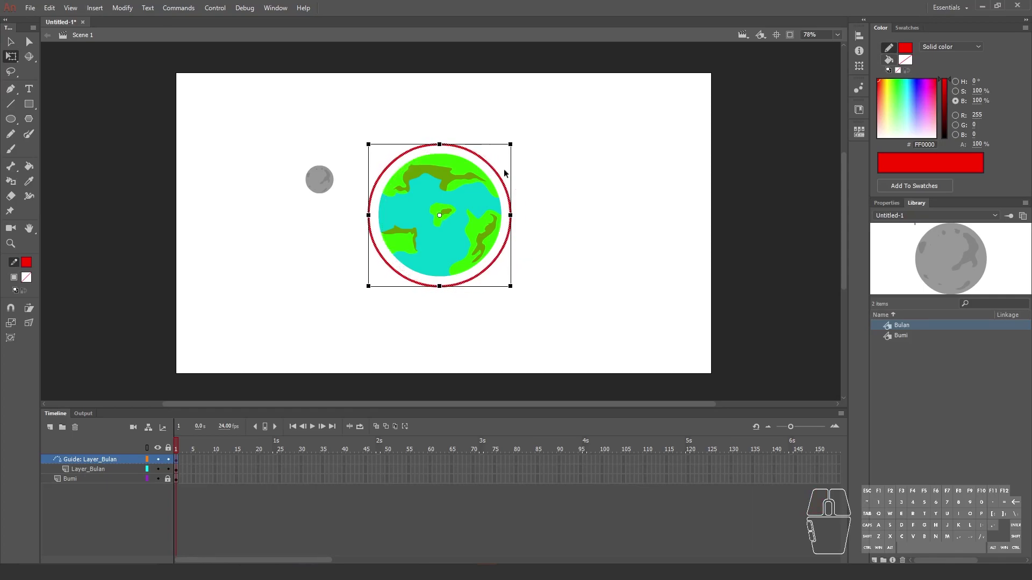
key(Right)
key(Down)
key(Left)
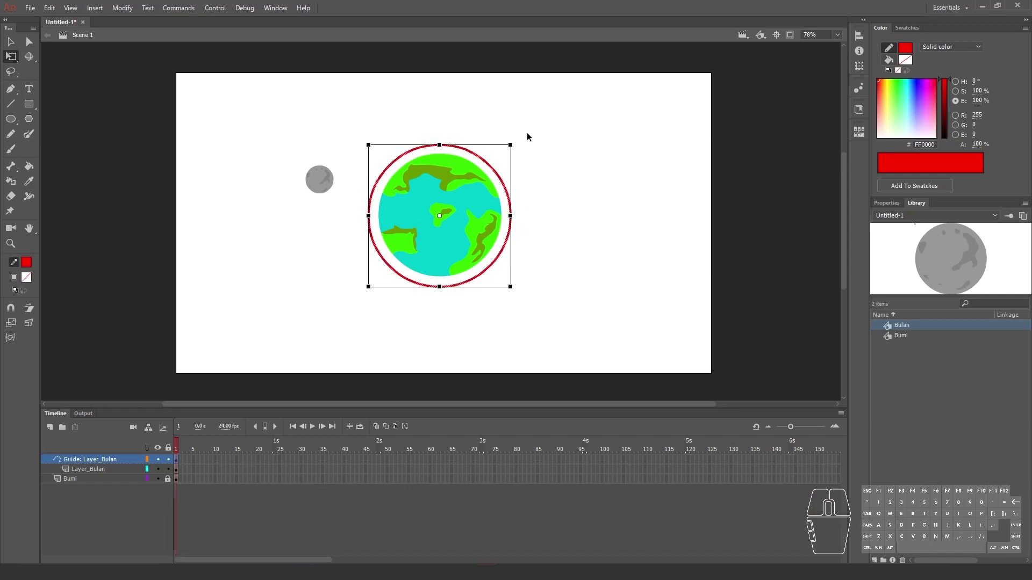
drag(512, 144, 537, 118)
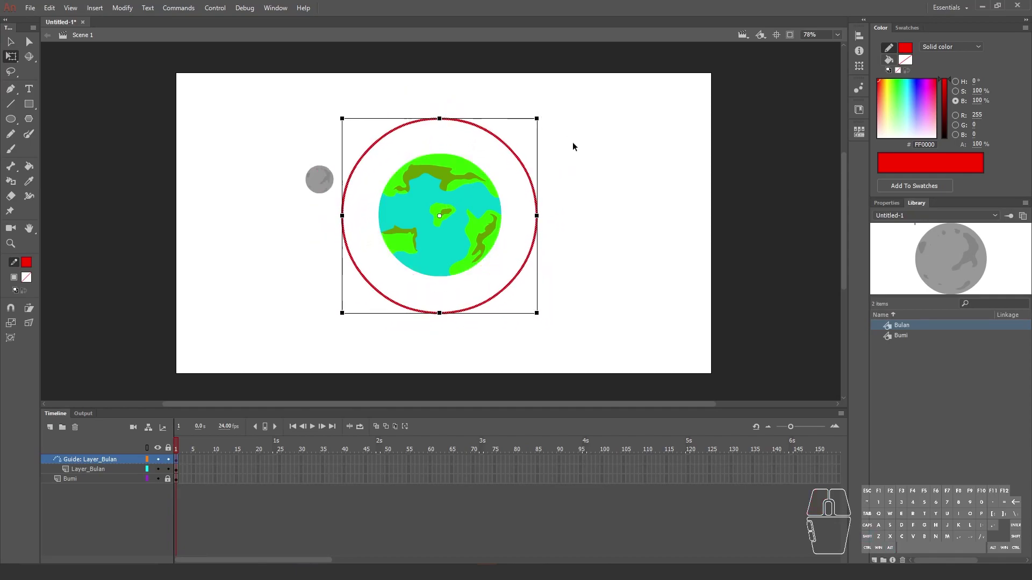
click(602, 185)
Nudge the moon slightly away from the guide circle and extend all three layers to frame 100.
mouse_move(324, 178)
mouse_down()
mouse_move(350, 180)
mouse_move(316, 180)
mouse_up()
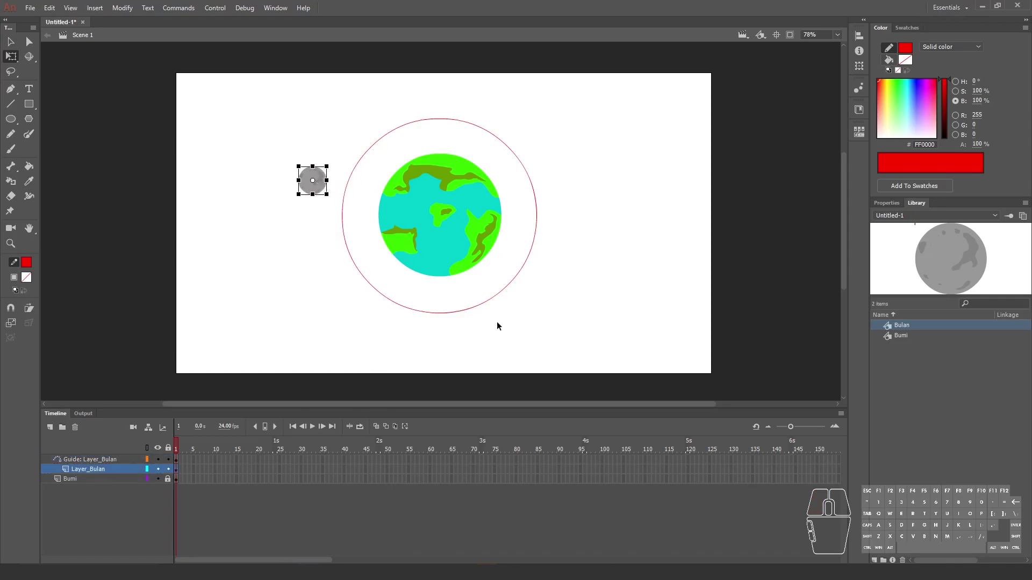
click(115, 461)
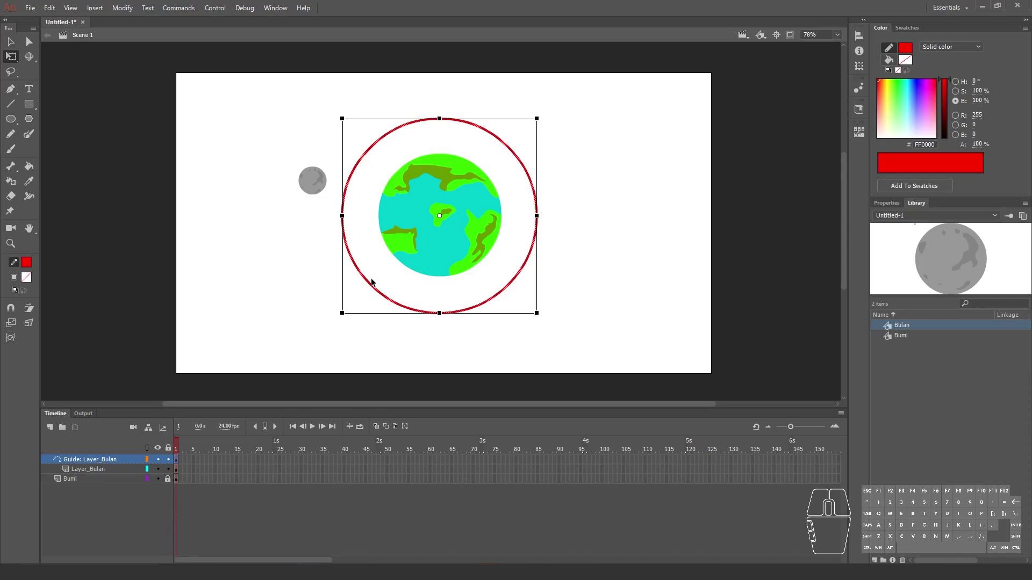
drag(598, 479, 601, 457)
right_click(600, 457)
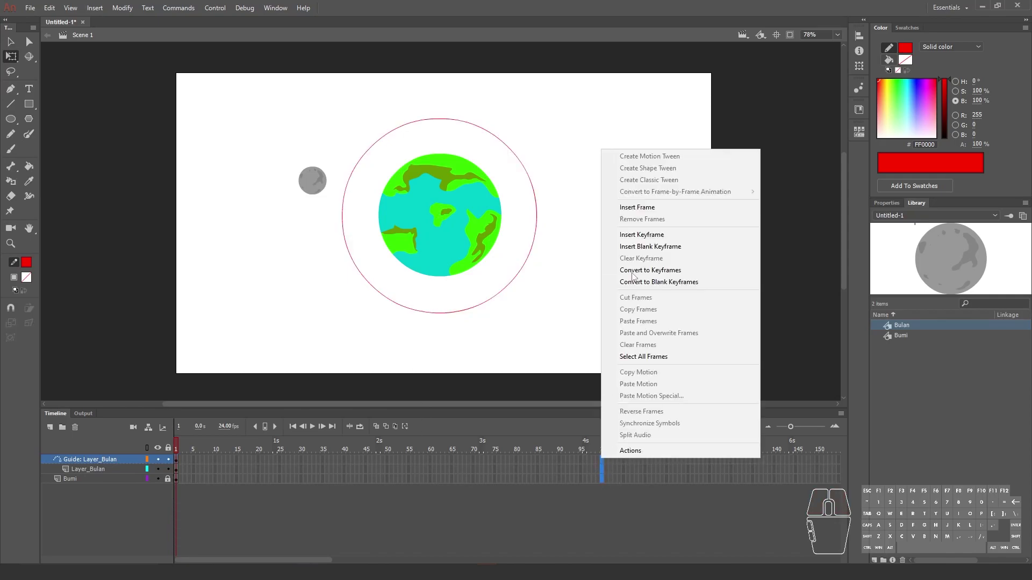
click(652, 208)
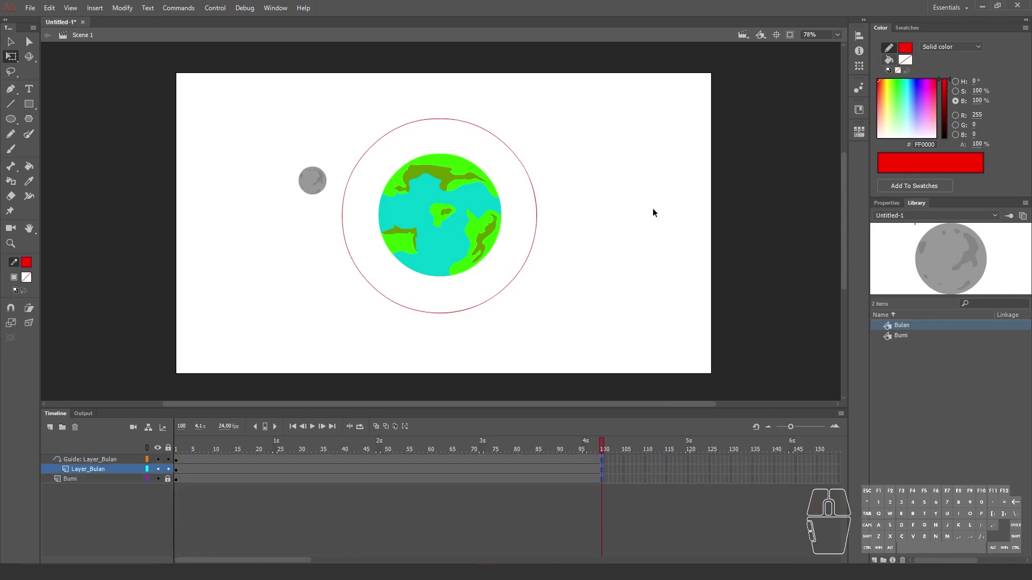
Create a classic tween on Layer_Bulan and snap the moon's center onto the upper-left part of the guide circle at frame 1.
click(176, 470)
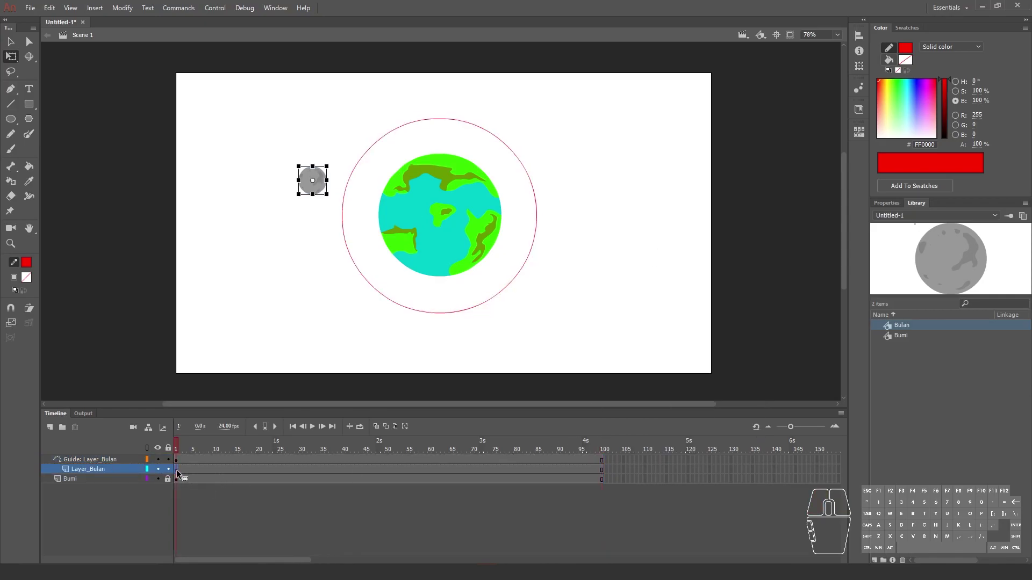
right_click(176, 470)
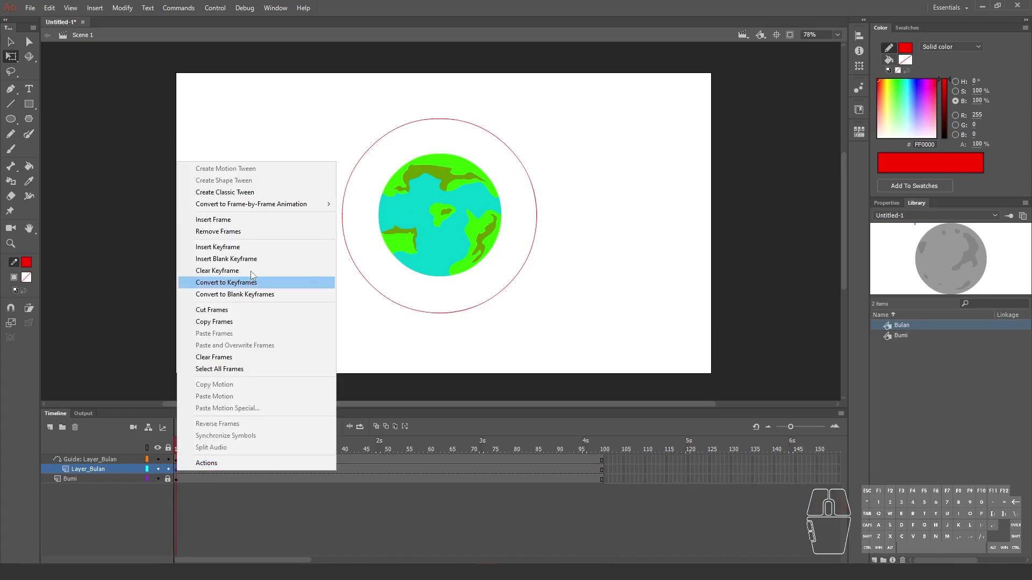
click(262, 196)
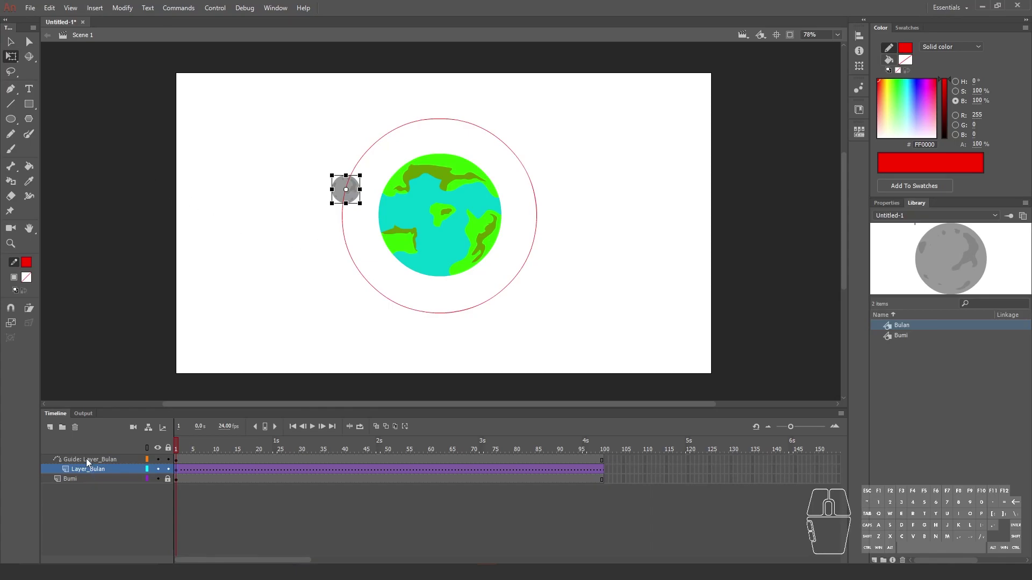
Insert a keyframe at frame 100 of Layer_Bulan and move the moon slightly higher along the guide circle there.
click(121, 459)
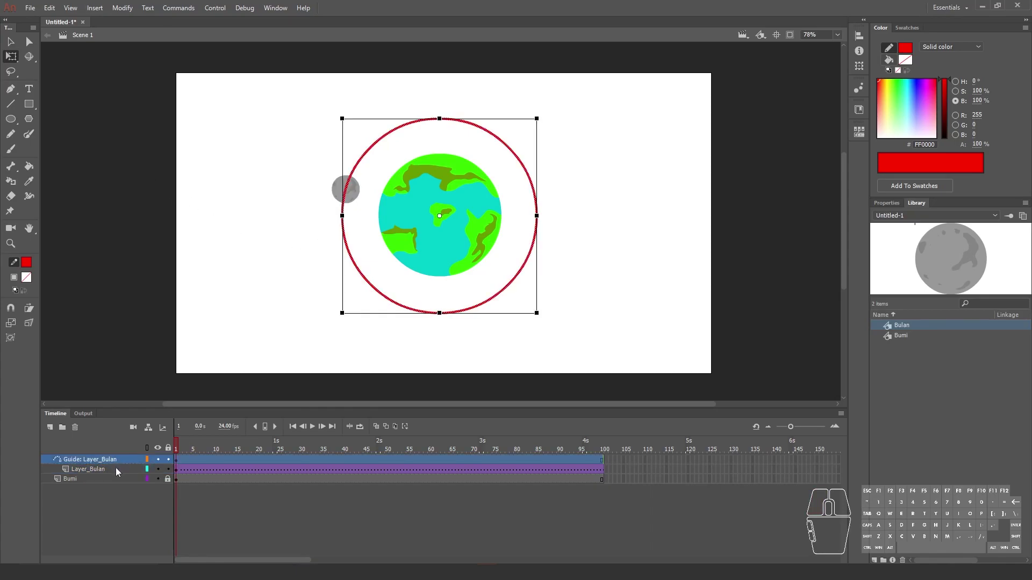
click(115, 468)
click(600, 469)
right_click(600, 468)
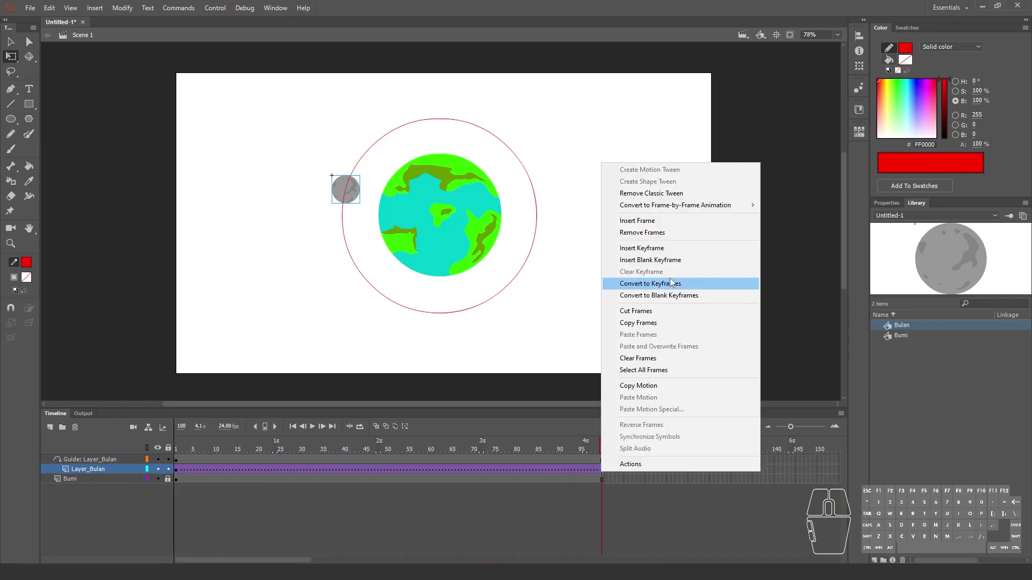
click(673, 249)
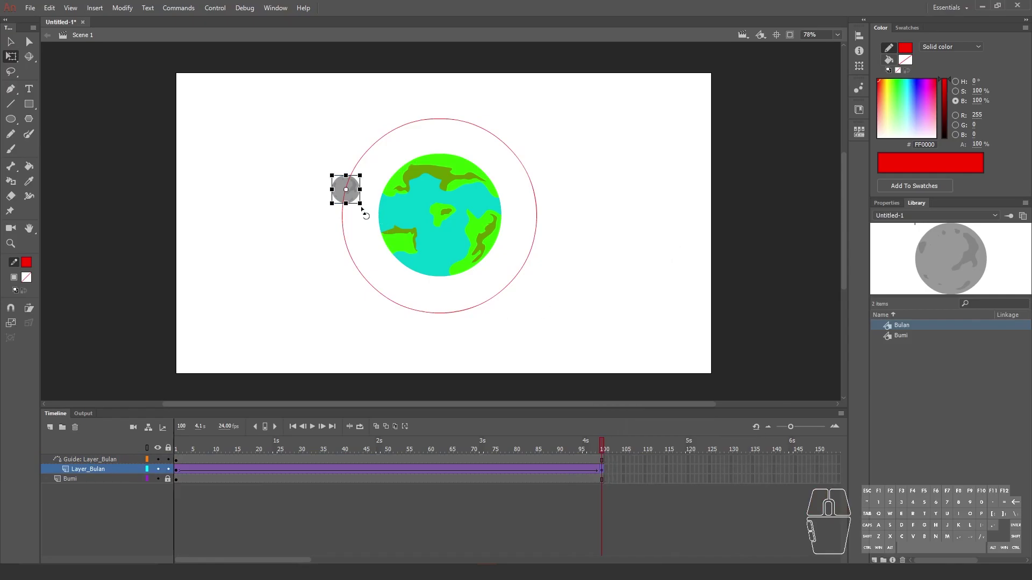
drag(351, 195, 355, 180)
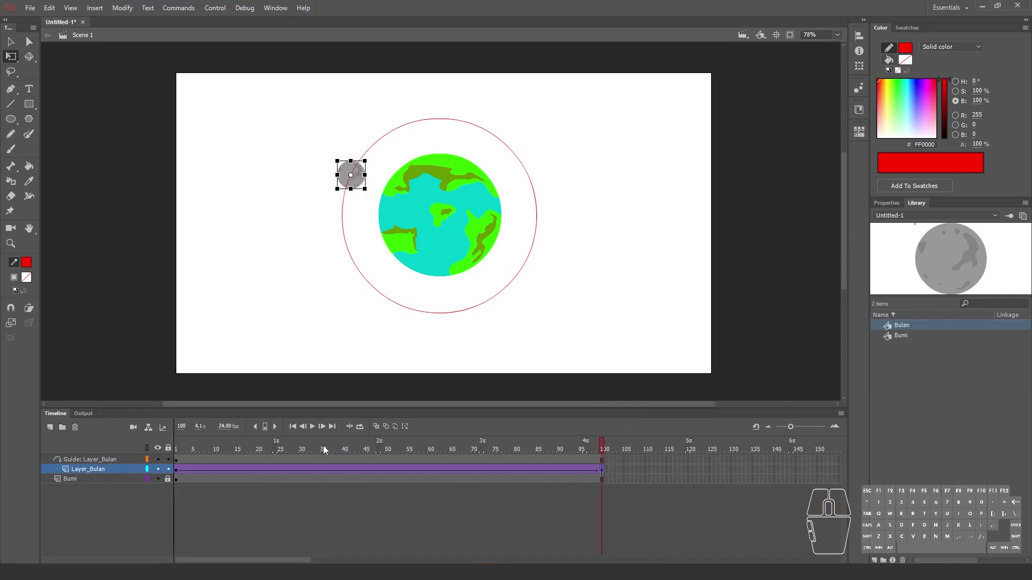
drag(369, 439, 295, 449)
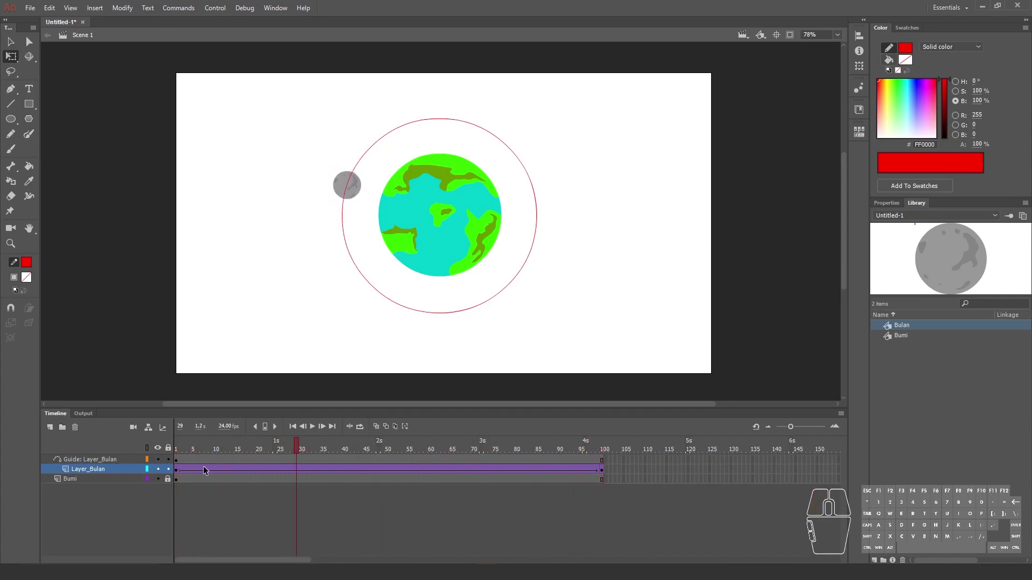
Erase a small gap in the guide circle just below the moon's center, using the Eraser on the guide layer.
click(176, 459)
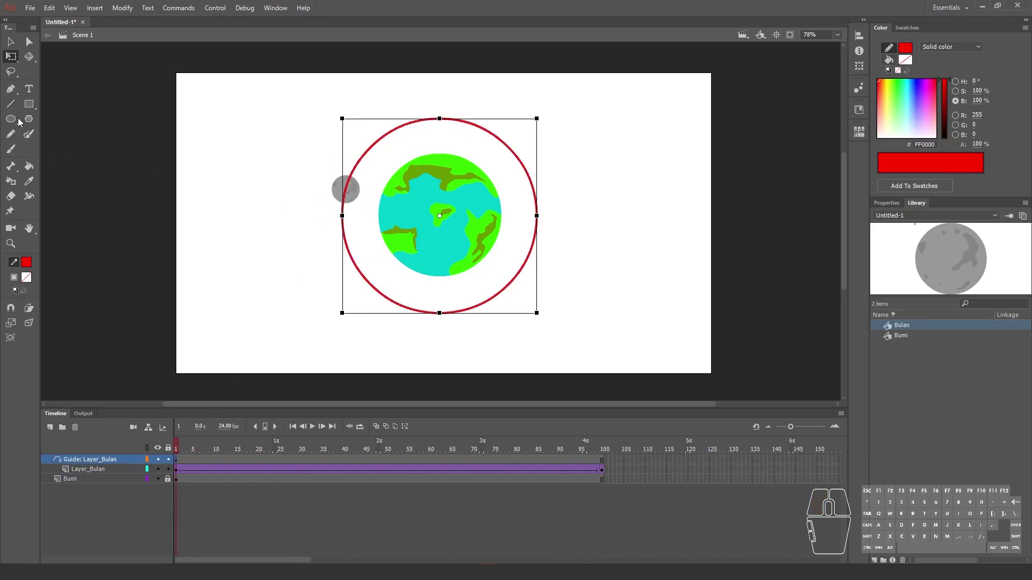
click(13, 197)
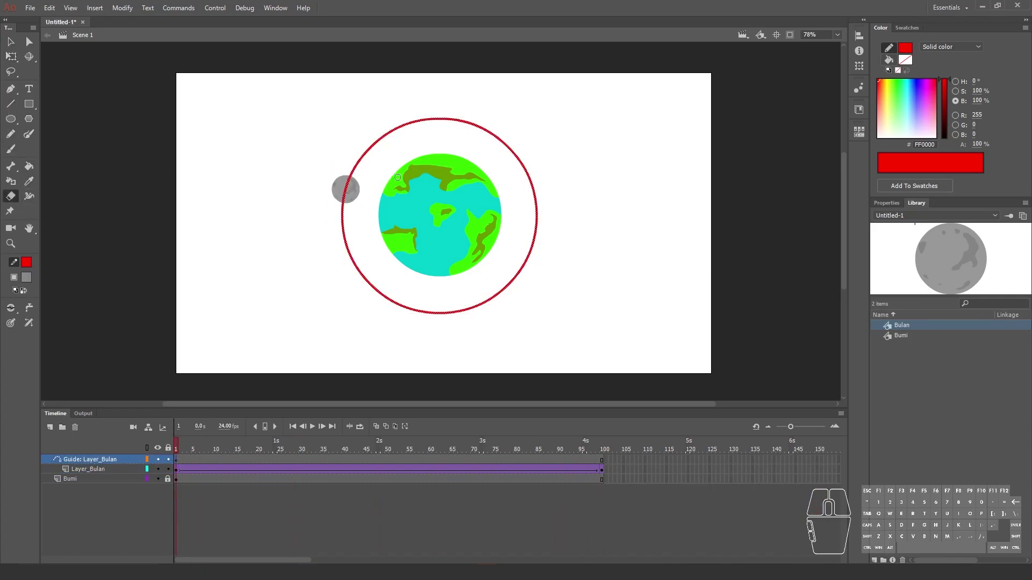
key(z)
drag(292, 149, 585, 325)
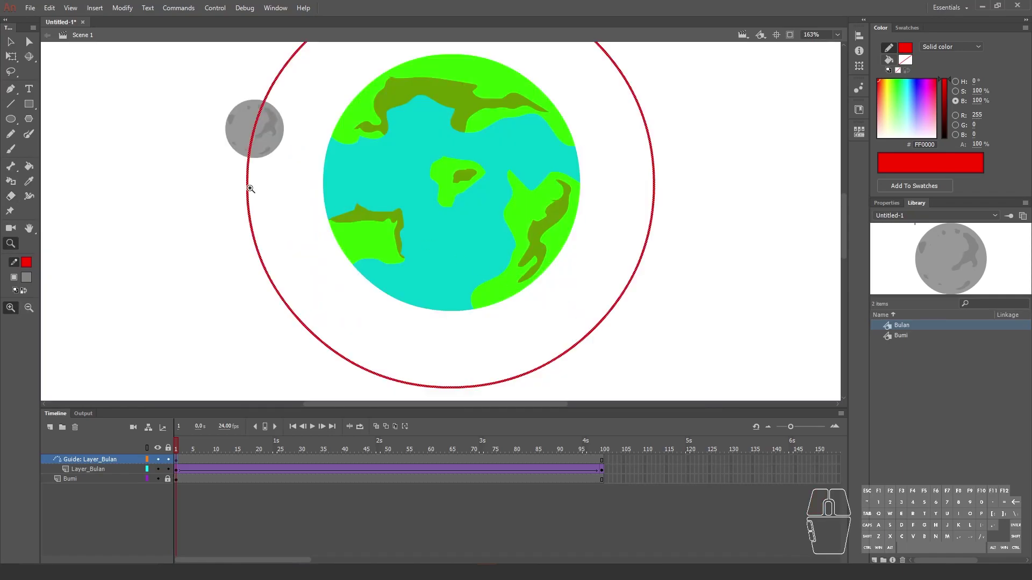
click(10, 196)
click(258, 135)
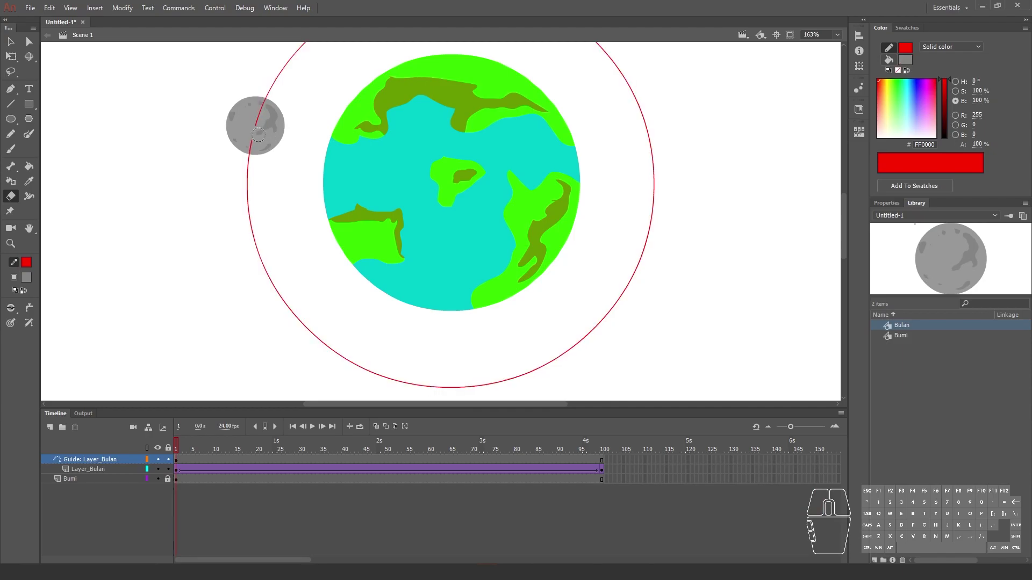
drag(255, 122, 250, 142)
drag(189, 452, 236, 449)
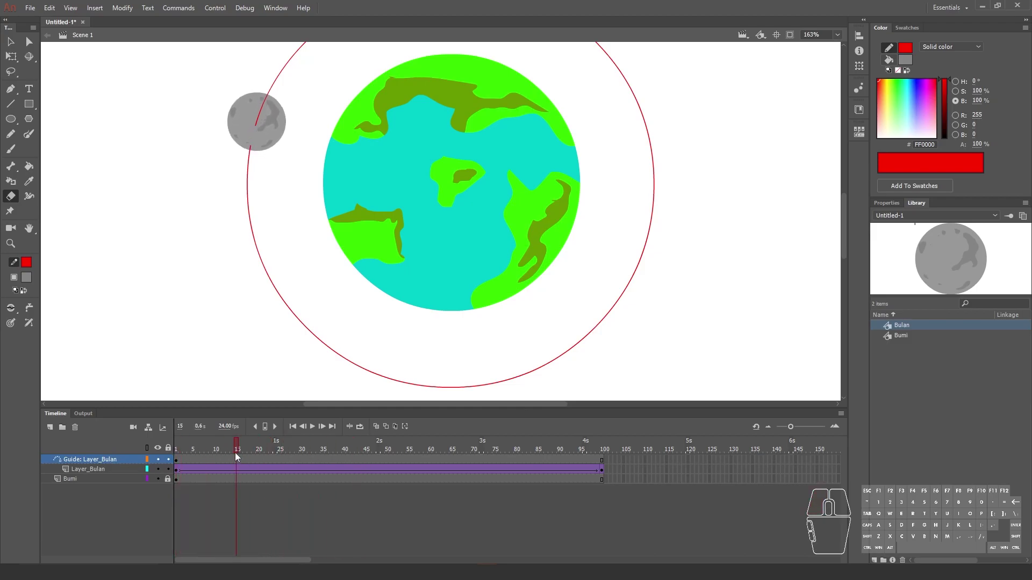
At the frame 100 keyframe, move the moon to the guide circle's end on the lower side of the gap.
click(177, 471)
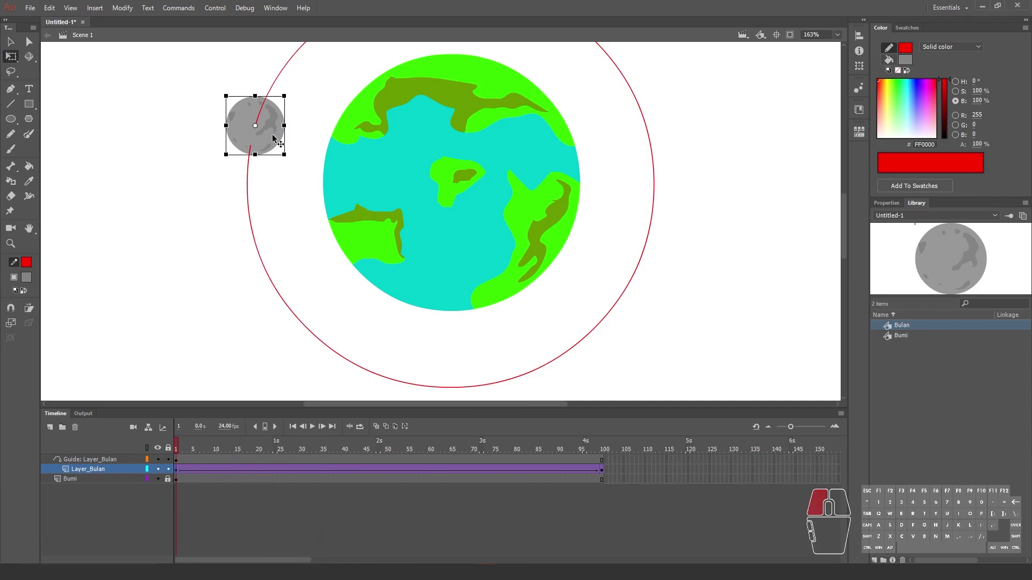
click(602, 473)
drag(281, 110, 267, 159)
drag(247, 436, 113, 418)
Test the movie and check the moon's position along the guide at several frames of the tween.
key(ctrl+Return)
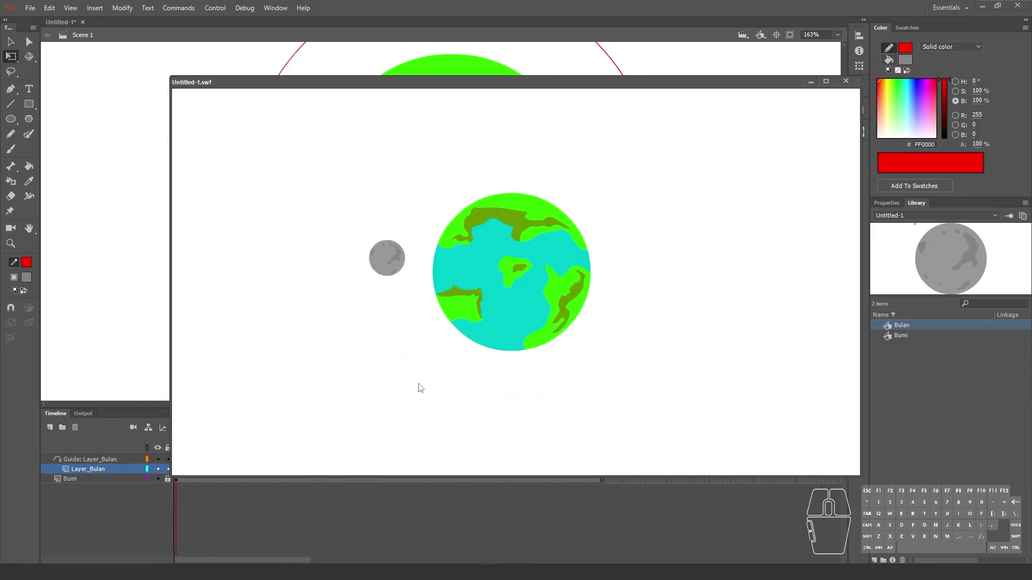
click(846, 81)
key(z)
alt+click(350, 191)
click(11, 55)
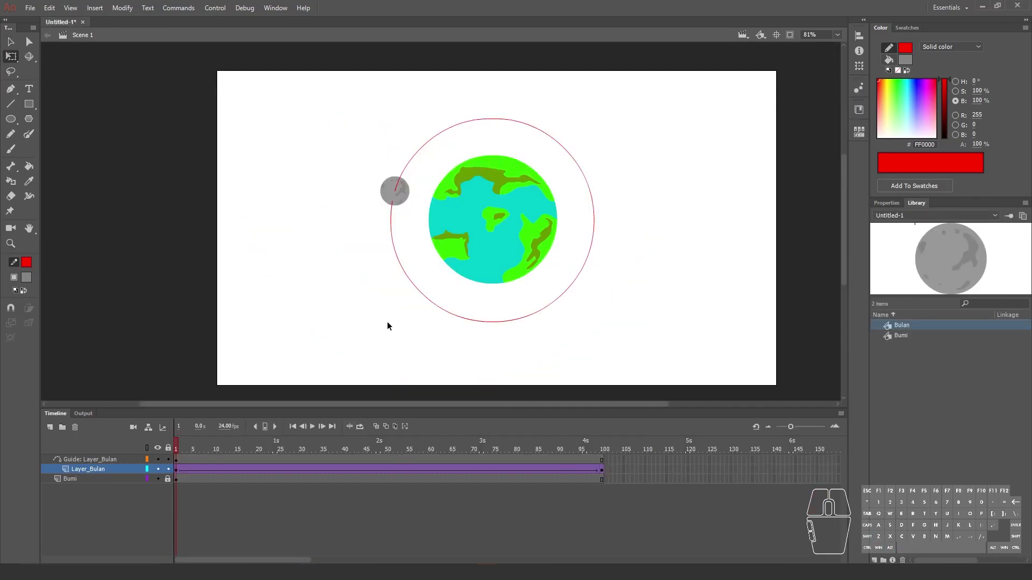
click(282, 468)
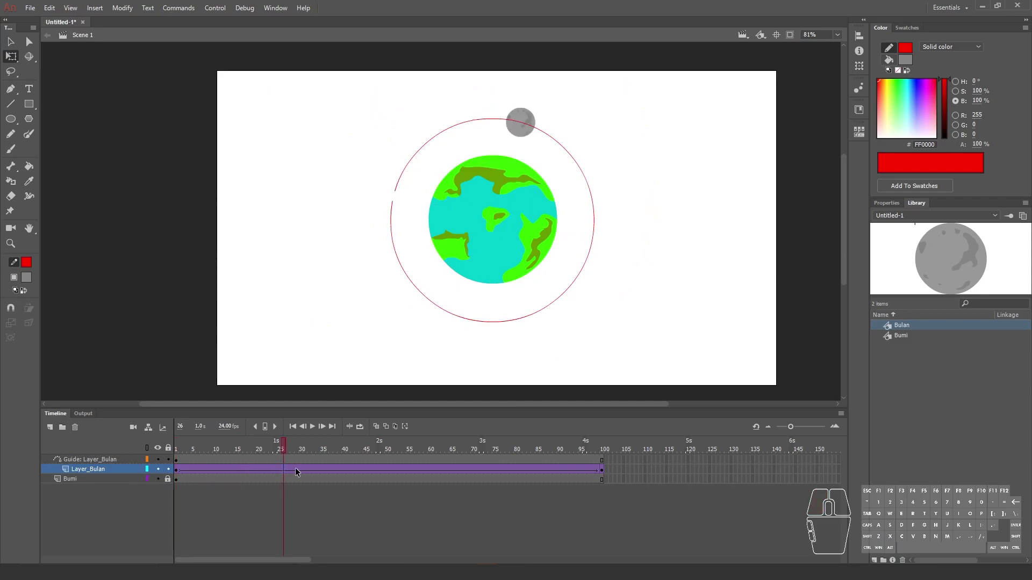
click(181, 469)
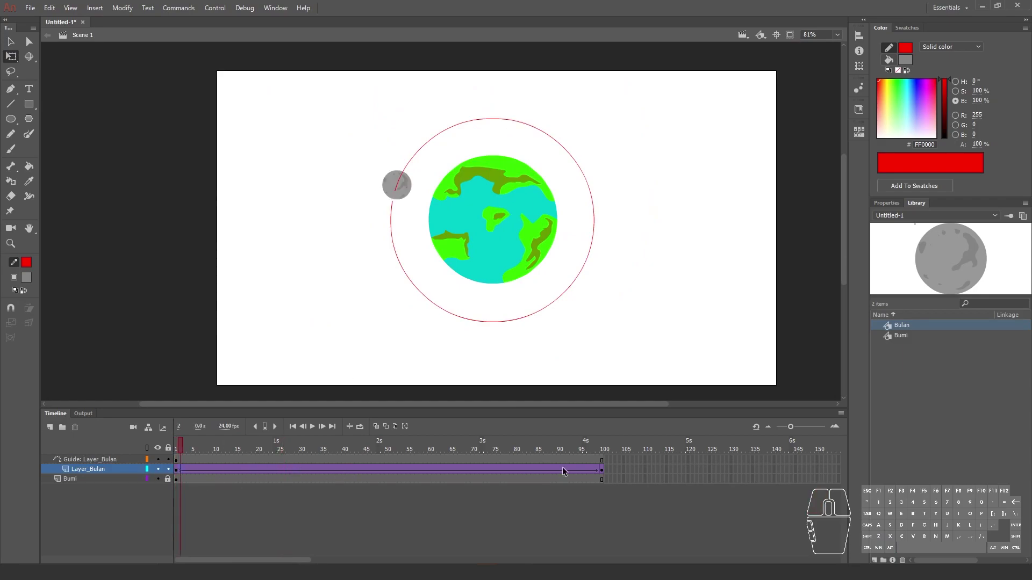
click(378, 470)
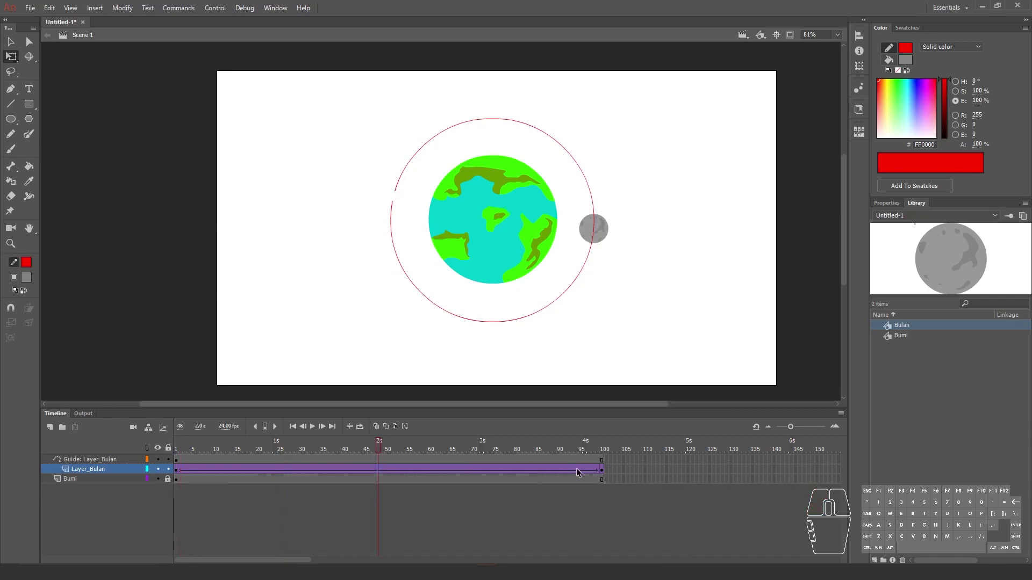
Set the Rotate option of the Layer_Bulan classic tween to CW and play the animation on the stage.
click(417, 469)
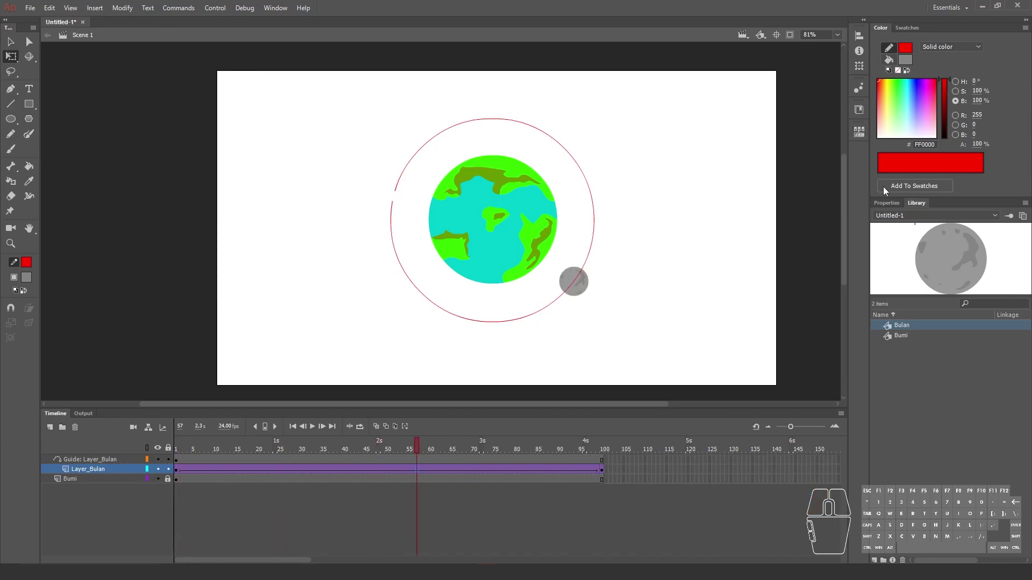
click(886, 204)
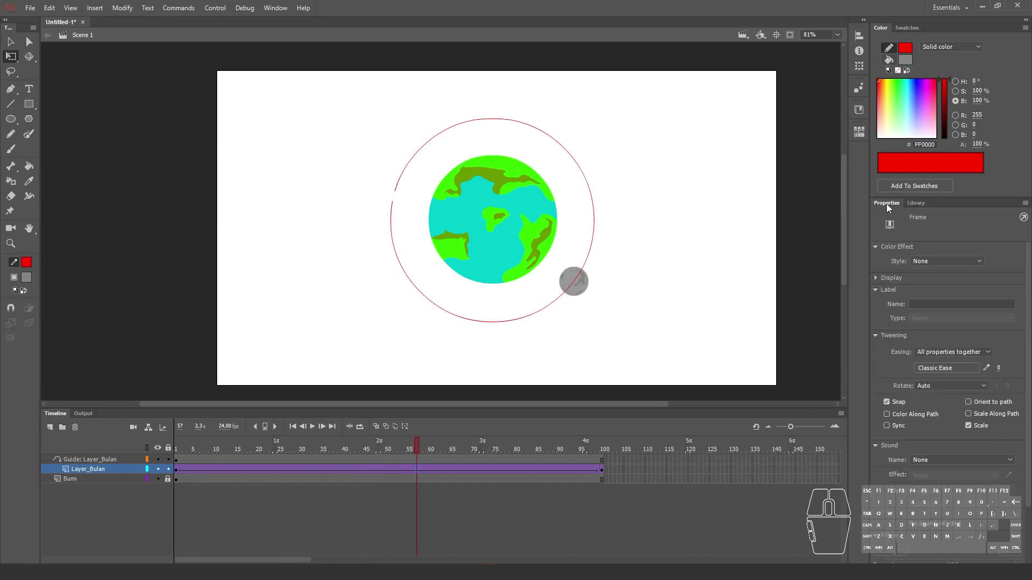
click(275, 8)
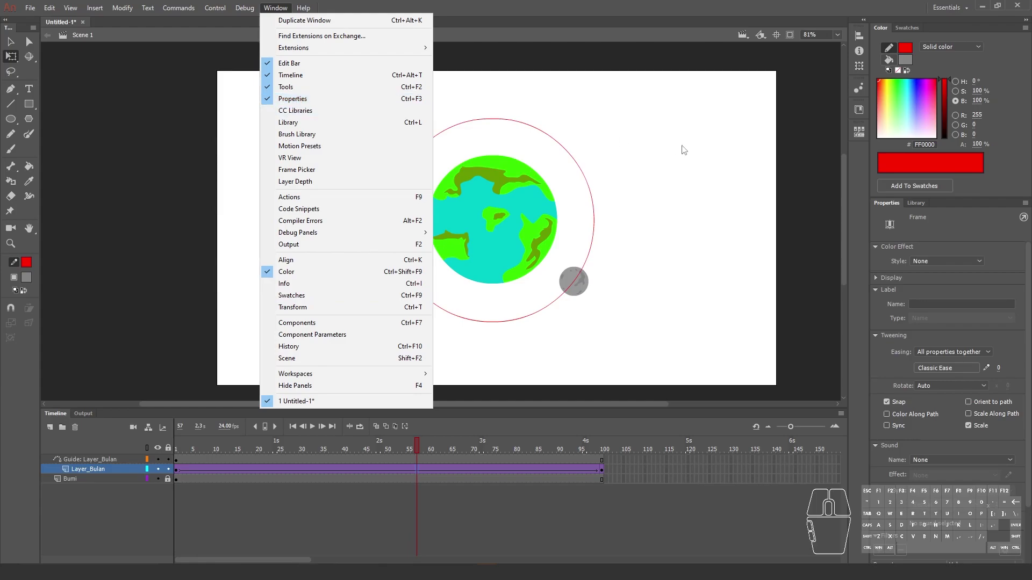
click(885, 204)
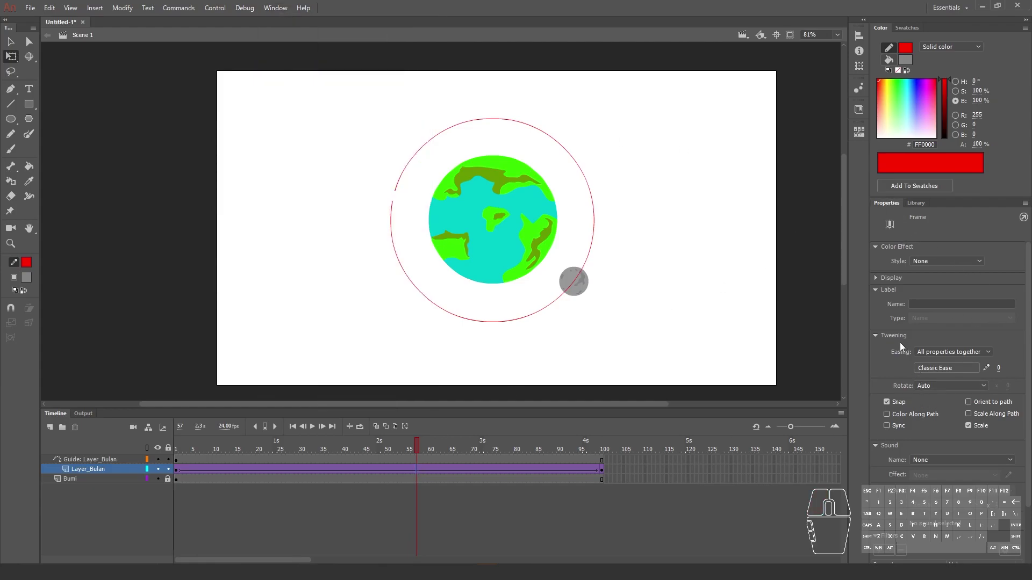
scroll(1027, 279, down, 2)
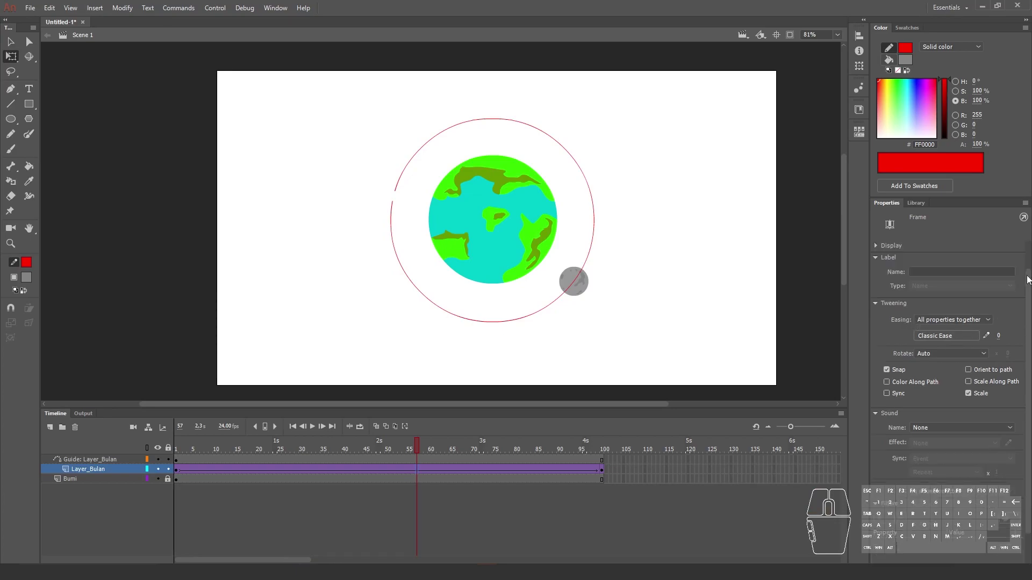
click(943, 354)
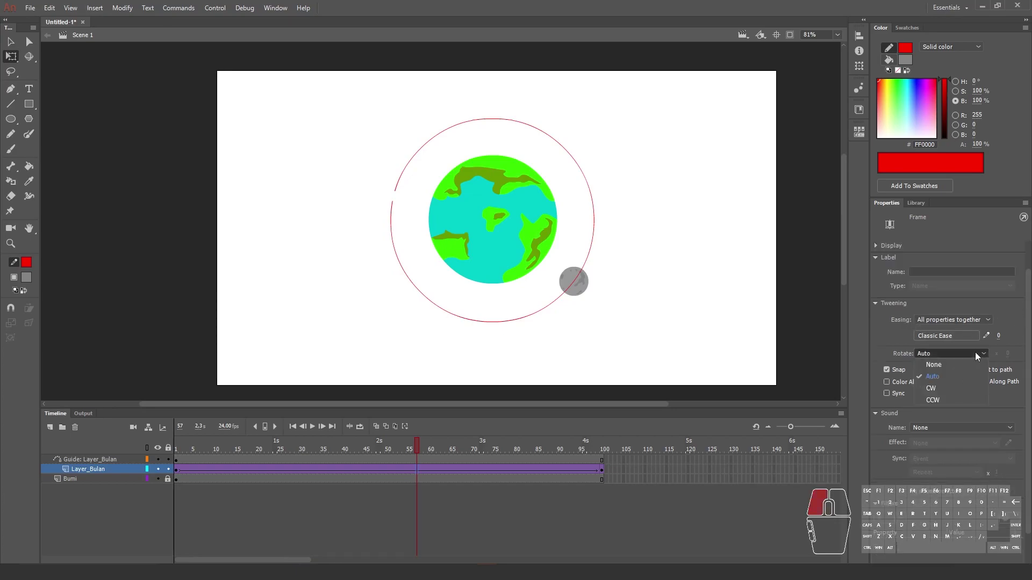
click(931, 388)
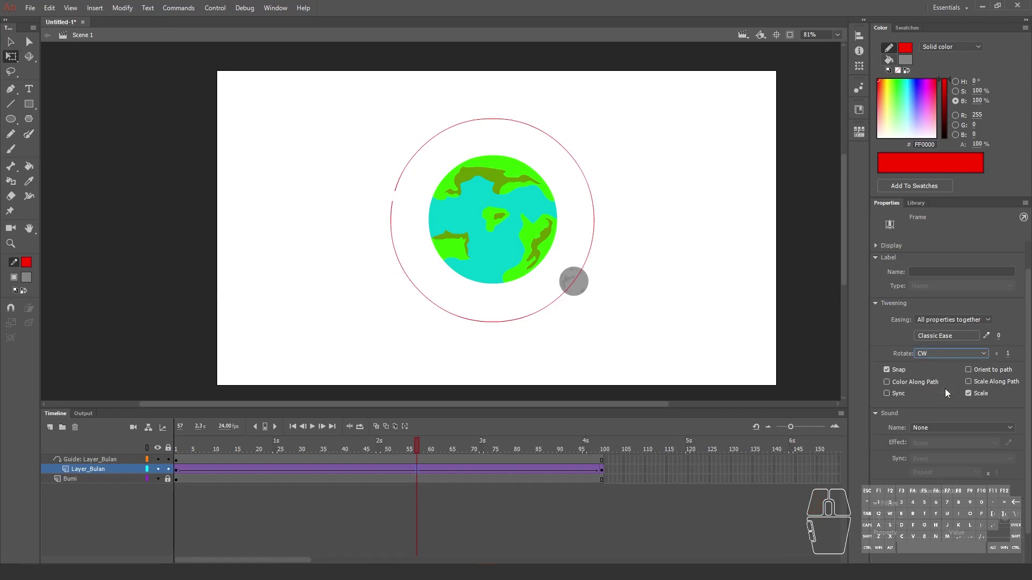
drag(406, 449, 278, 444)
key(Return)
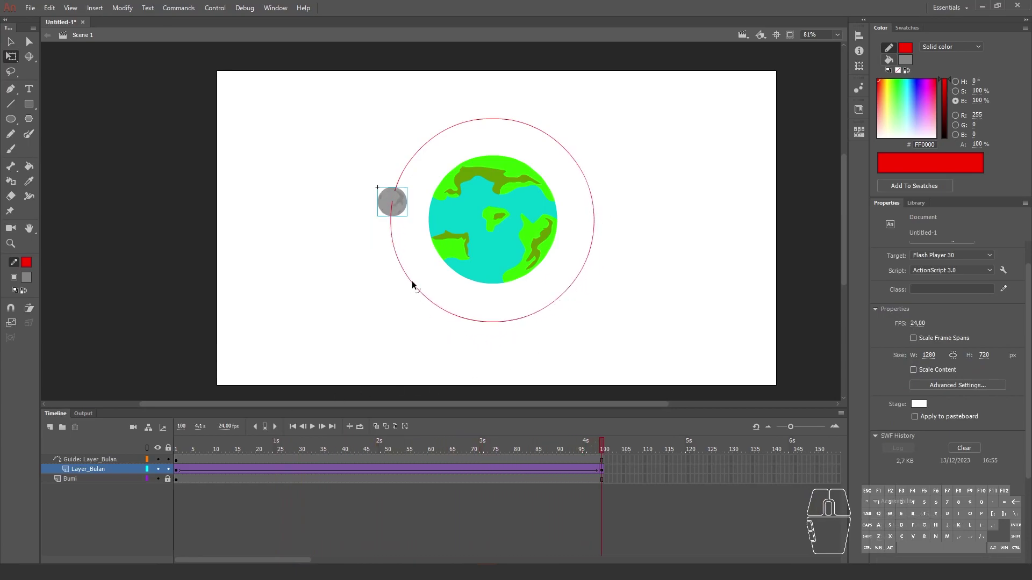
Insert a keyframe at frame 100 of the Bumi layer and create a classic tween over its frames.
key(Return)
right_click(602, 485)
click(644, 254)
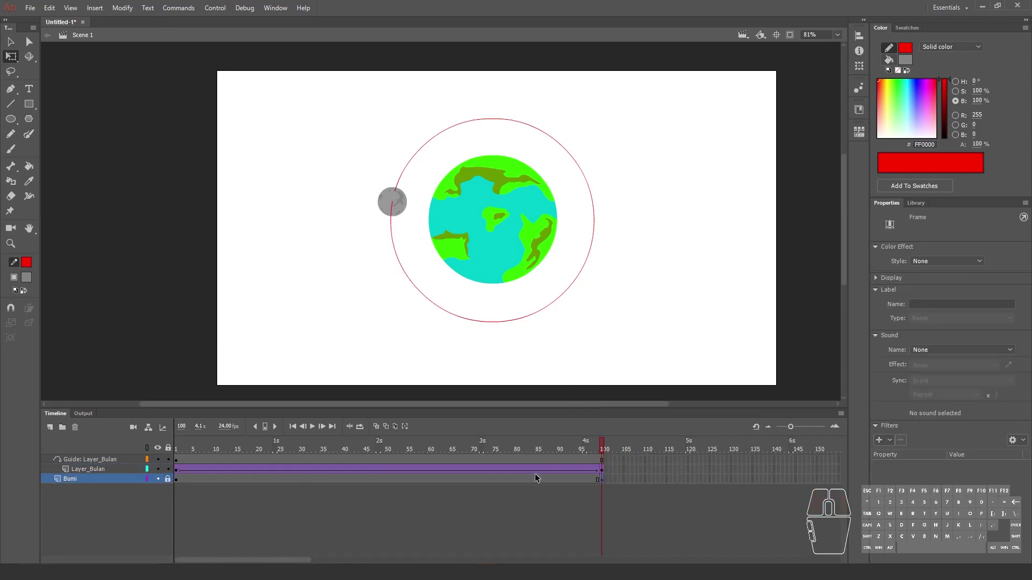
right_click(534, 480)
click(574, 207)
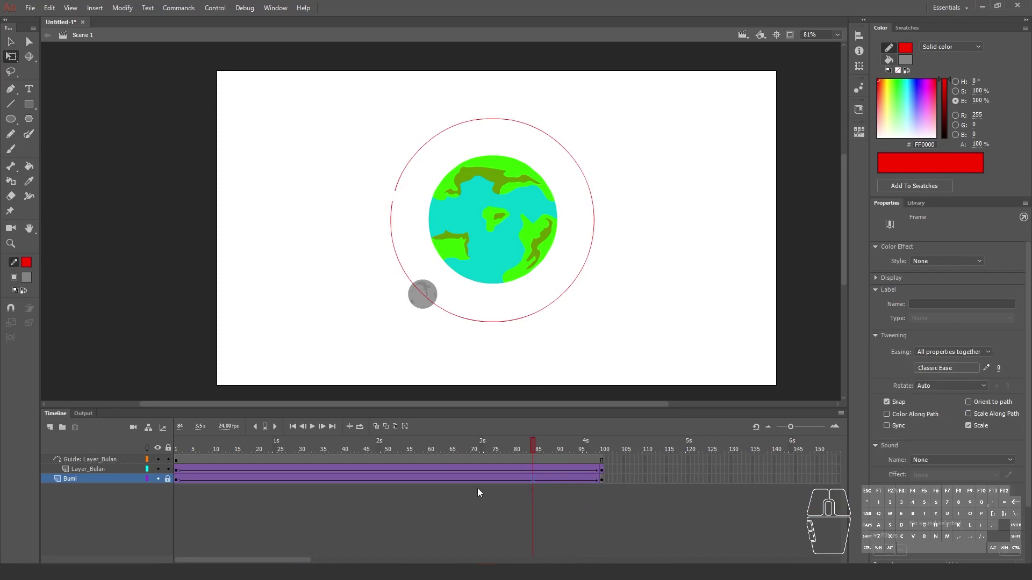
Set the Rotate option of the Bumi classic tween to CW and preview it on the stage and in a movie test.
drag(204, 484, 274, 484)
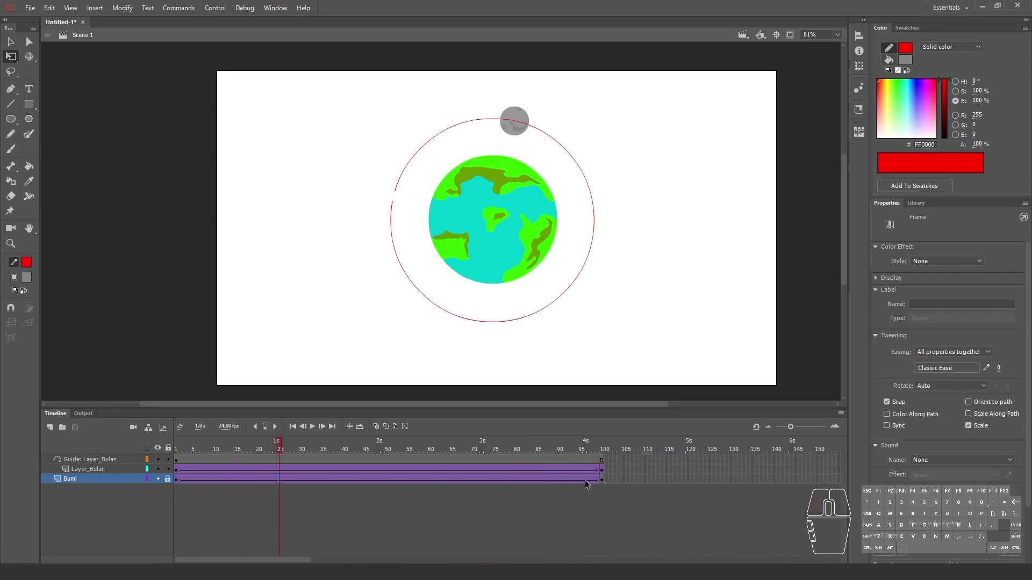
click(486, 483)
scroll(1010, 352, down, 3)
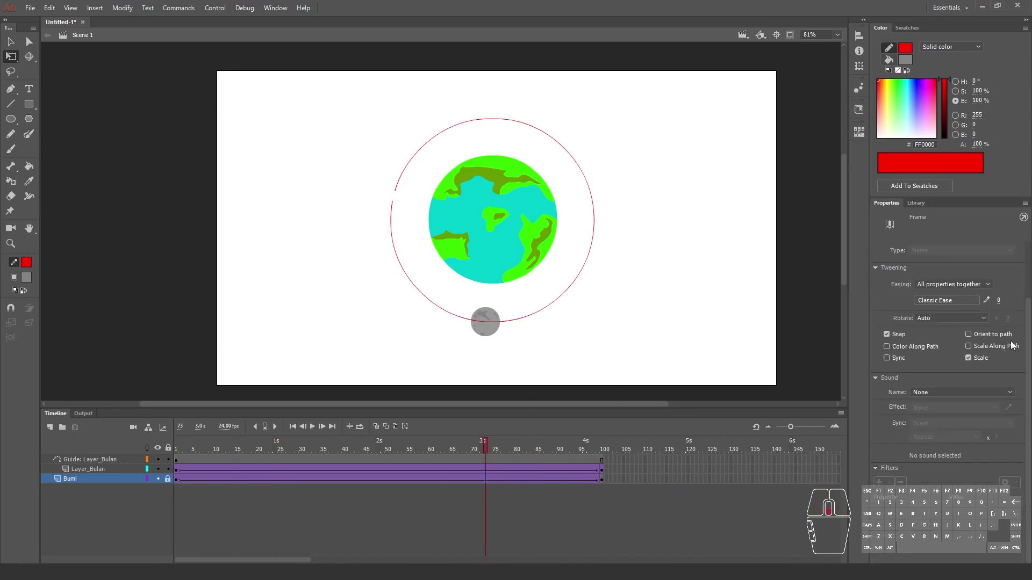
click(962, 318)
click(946, 347)
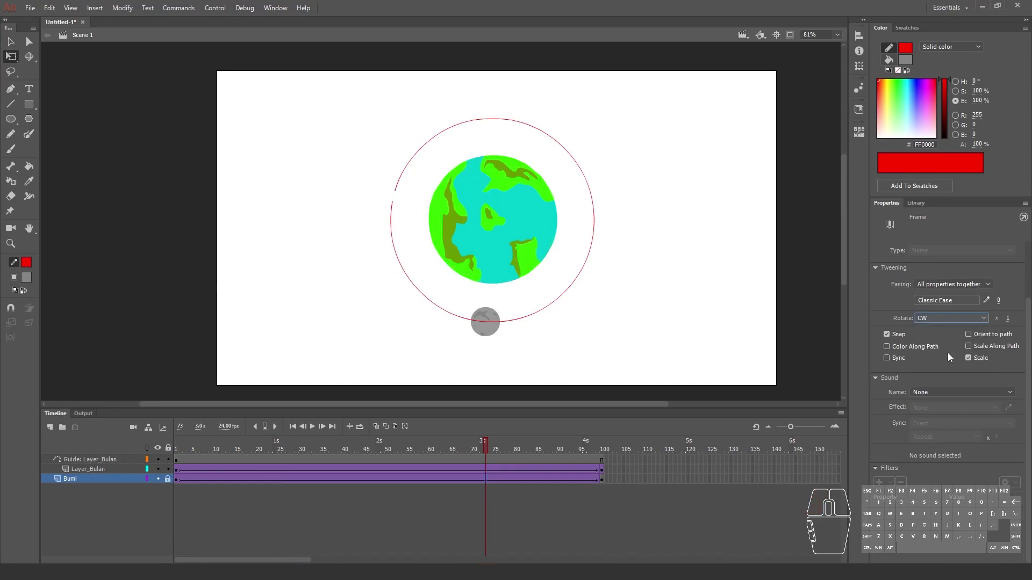
key(Return)
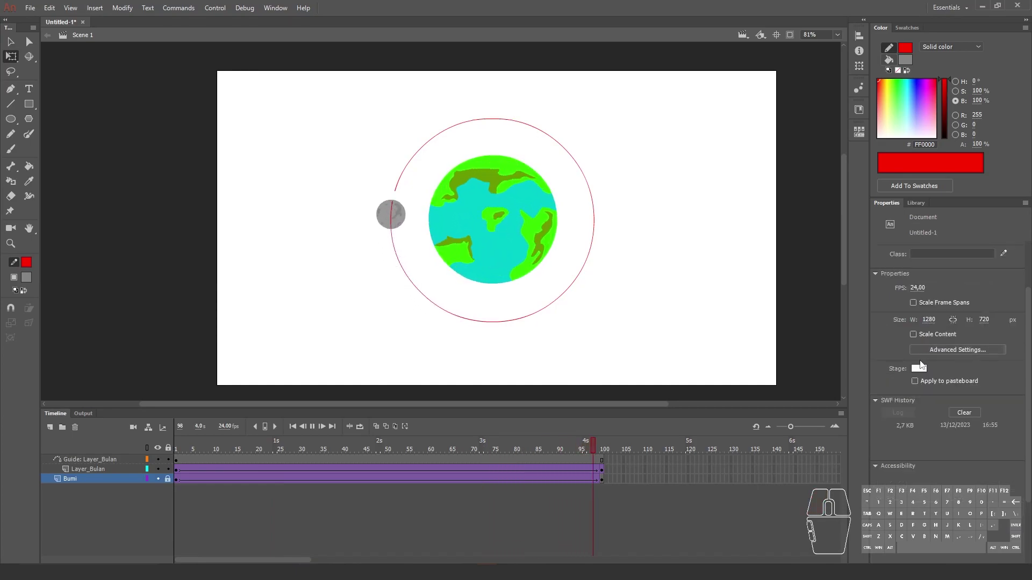
click(723, 383)
key(Return)
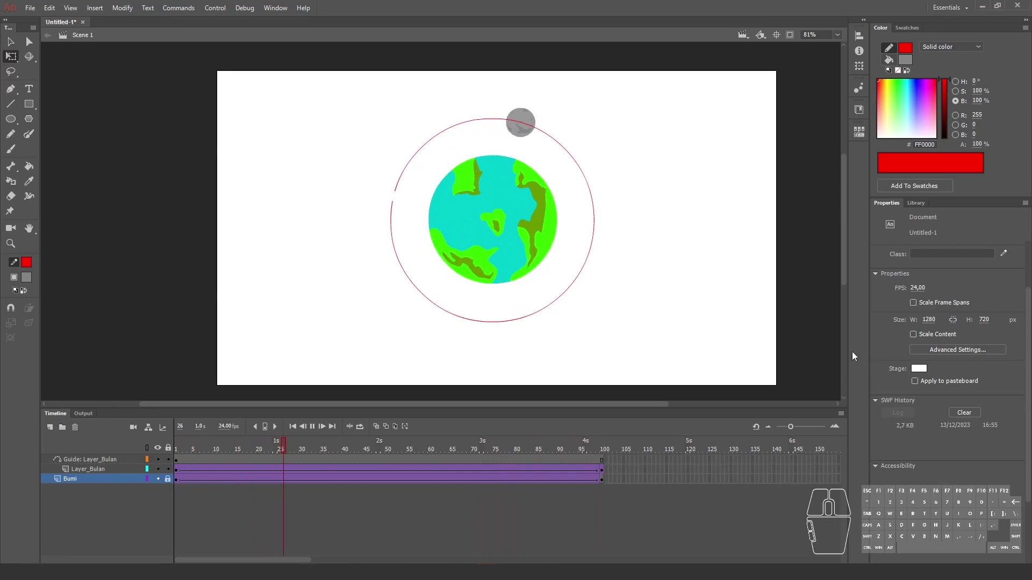
key(ctrl+Return)
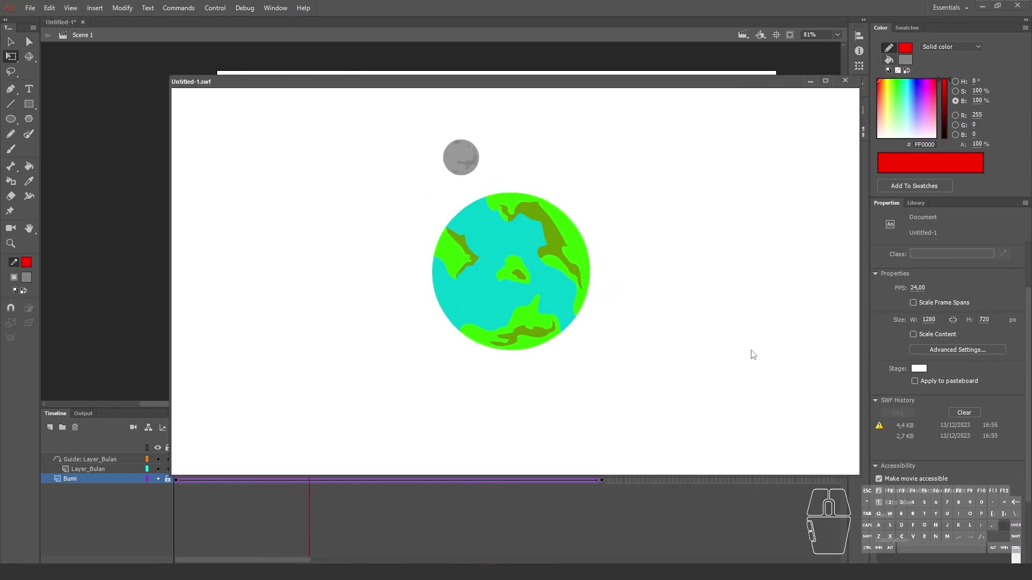
click(844, 80)
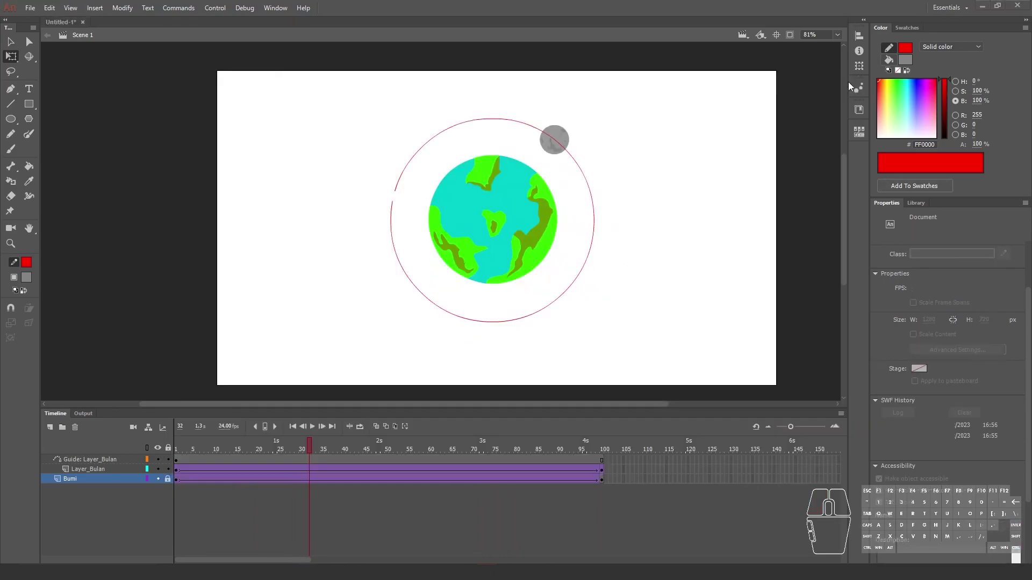
Set the Rotate option of the Bumi classic tween to CCW, play the animation and test the movie.
click(559, 479)
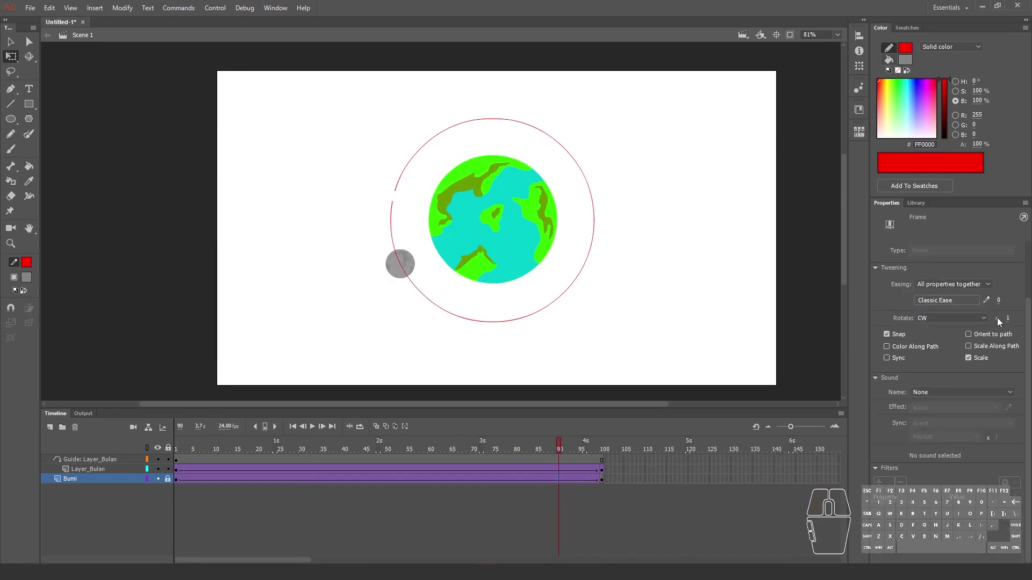
click(967, 318)
click(940, 366)
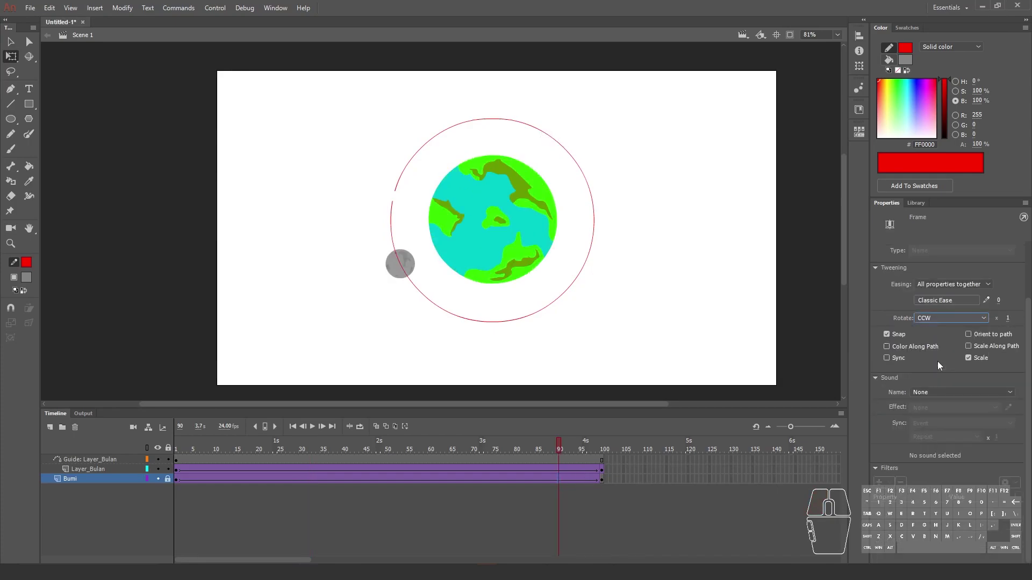
drag(560, 448, 214, 446)
key(Return)
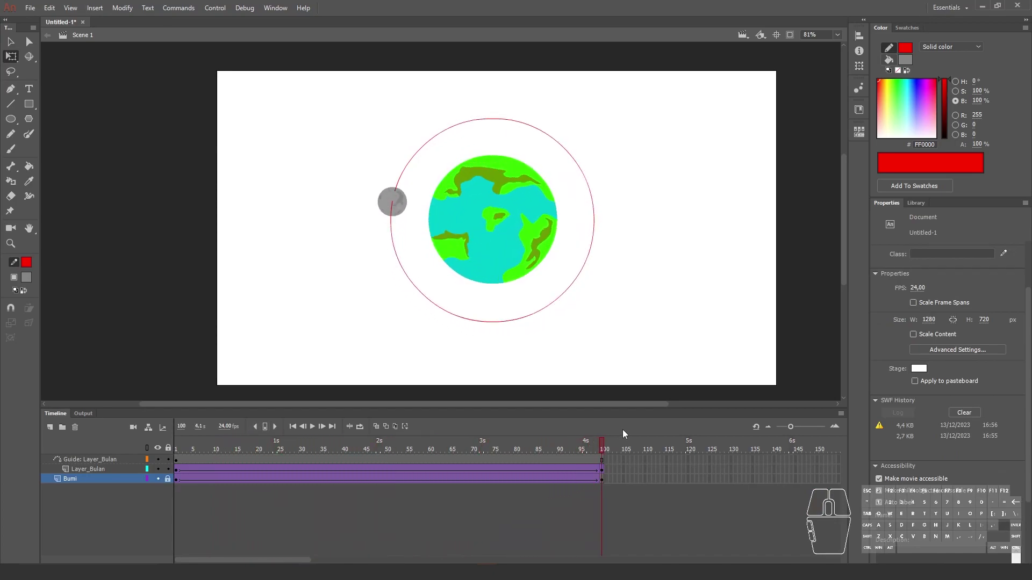
key(ctrl+Return)
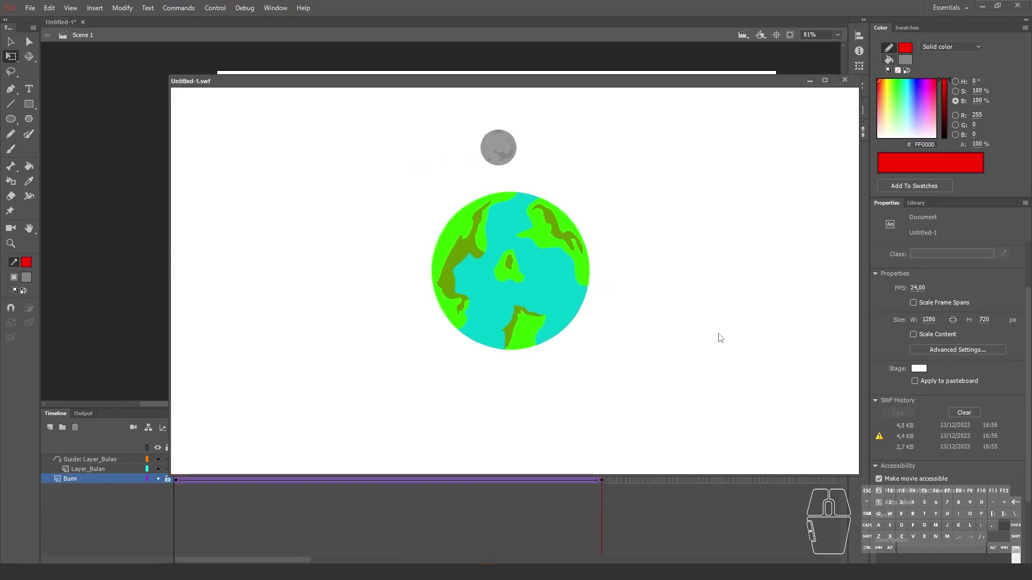
click(844, 80)
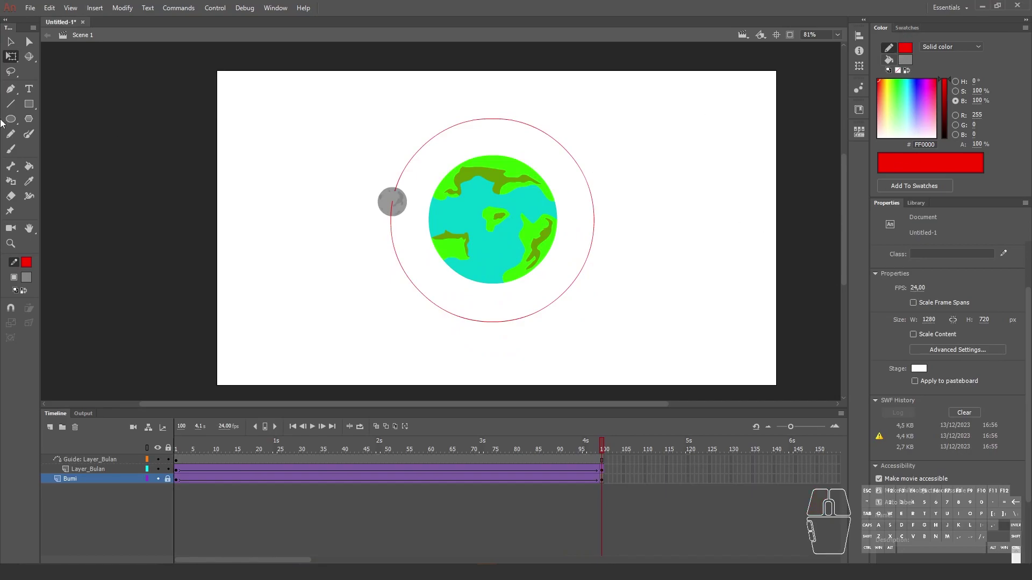
Set the Rectangle tool to no stroke and add a layer named BG below the Bumi layer.
click(29, 103)
click(27, 262)
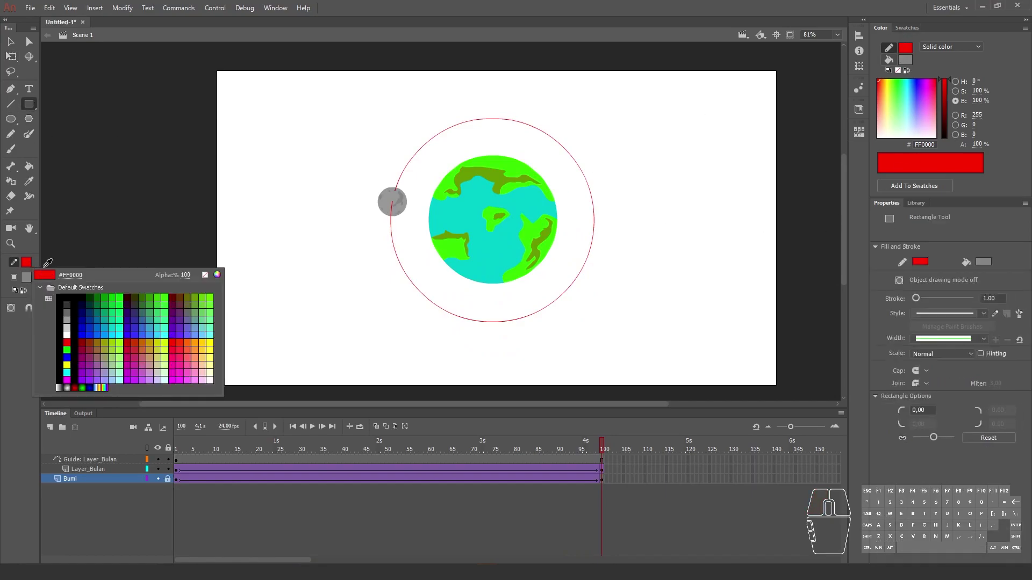
click(205, 273)
click(50, 427)
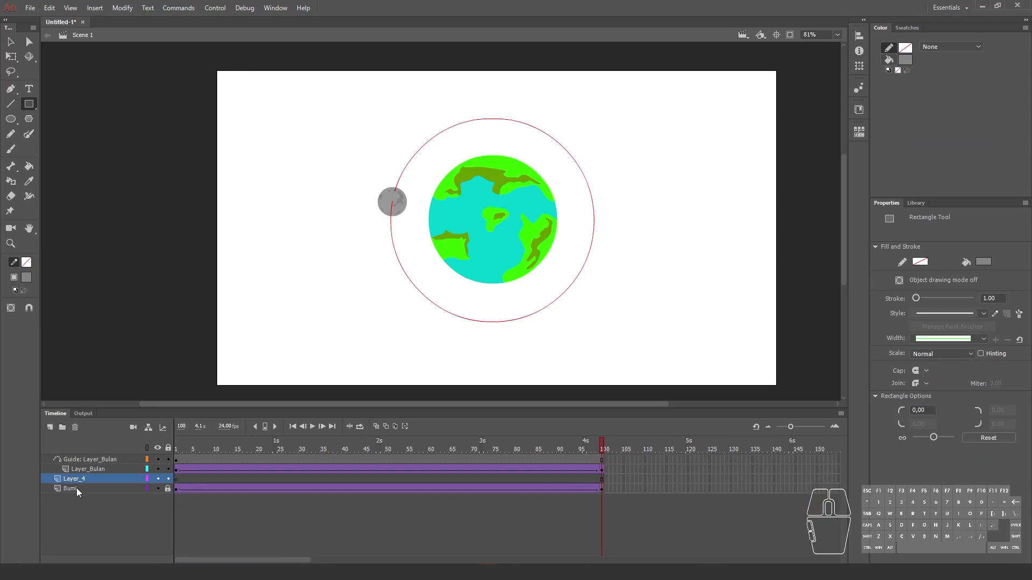
drag(76, 479, 72, 497)
double_click(74, 488)
text(BG)
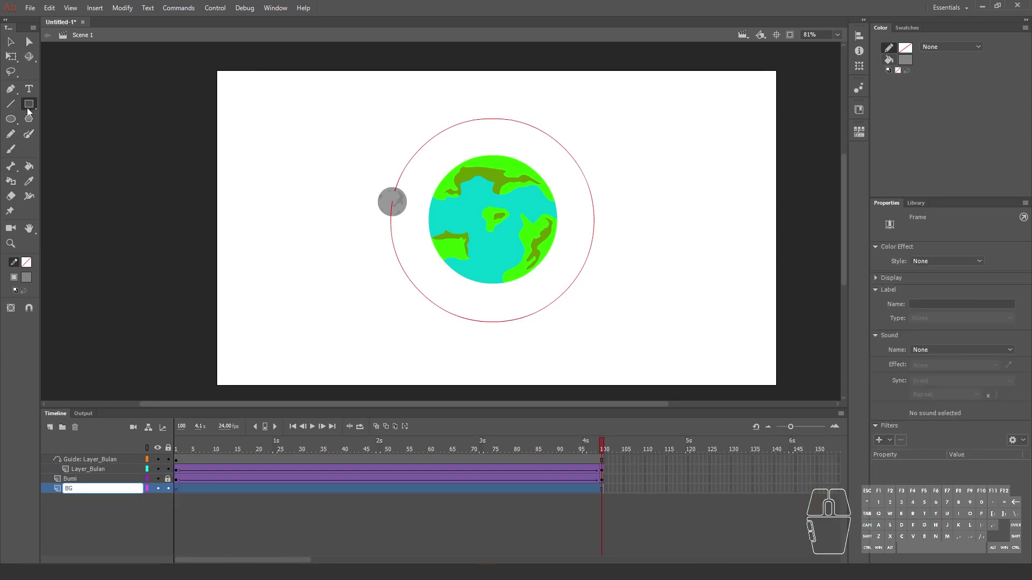
Draw a black (000000) rectangle covering the whole stage on the BG layer and test the movie.
click(29, 280)
click(76, 310)
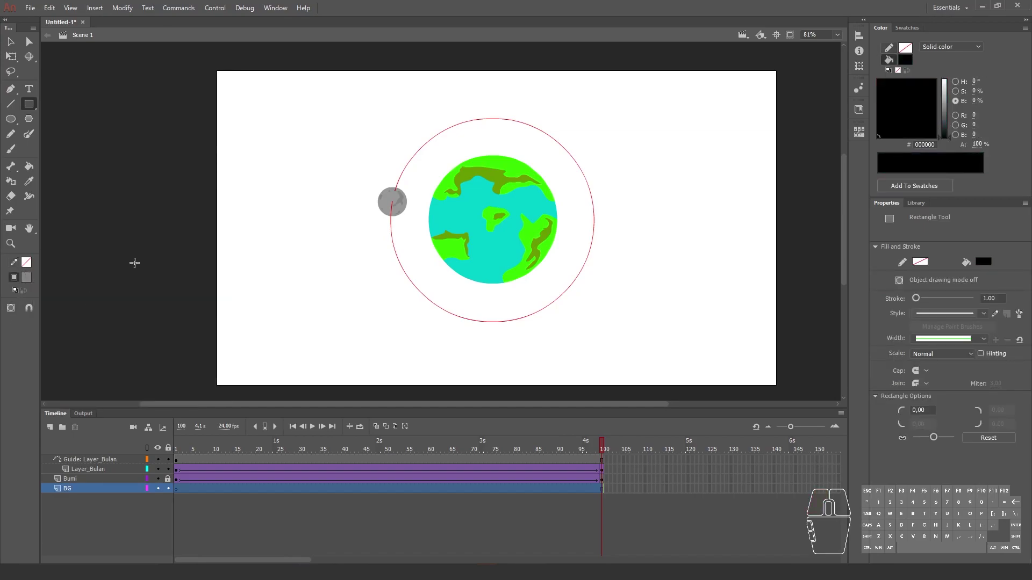
drag(224, 78, 777, 388)
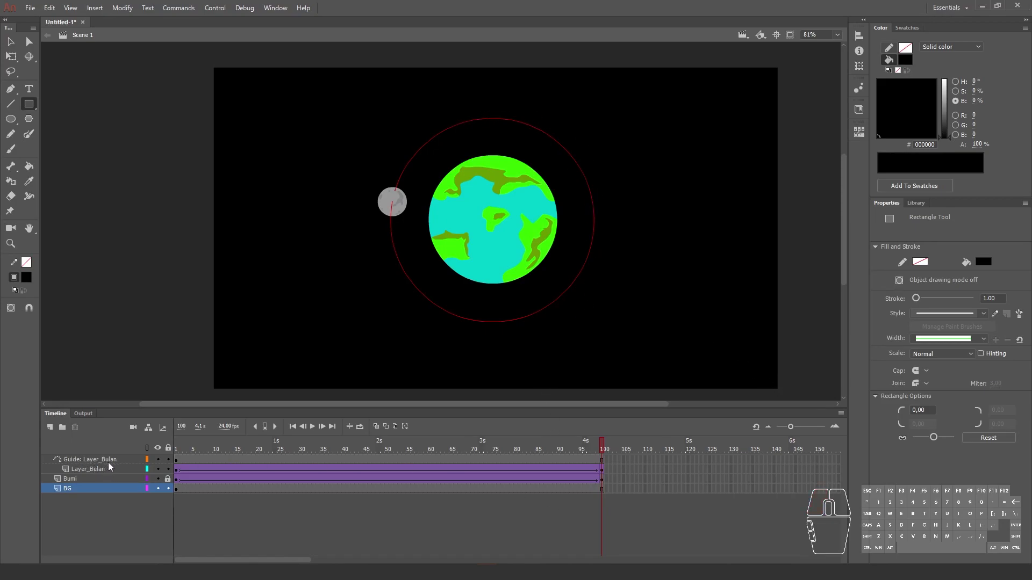
key(ctrl+Return)
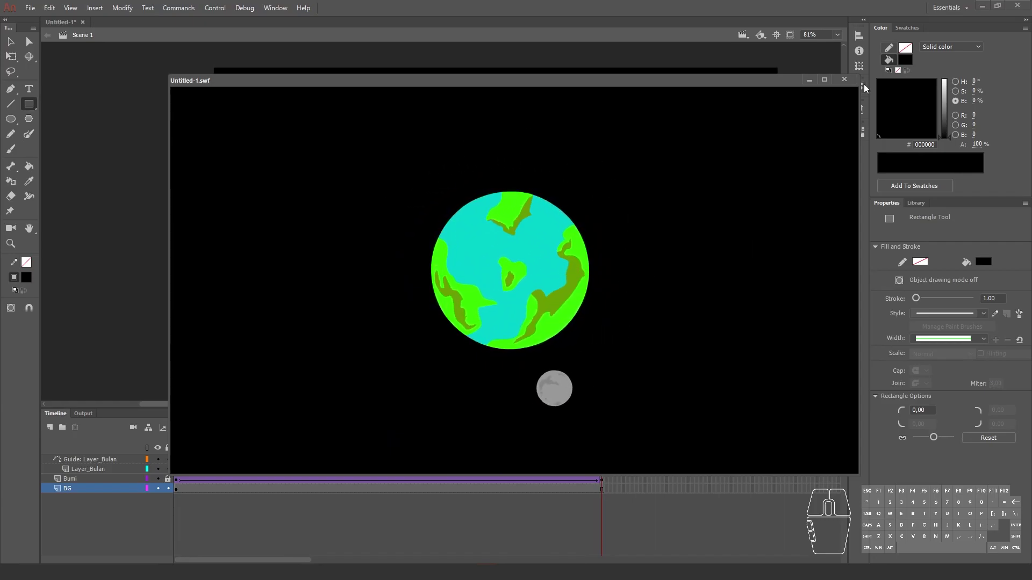
click(843, 80)
Open the Bumi symbol from the library for editing.
click(11, 56)
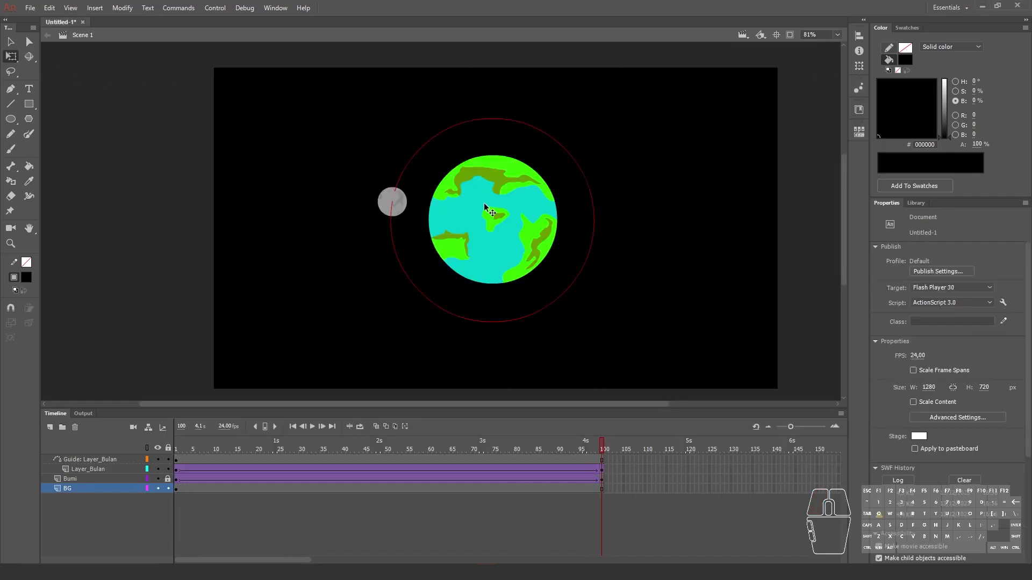
click(490, 210)
click(913, 203)
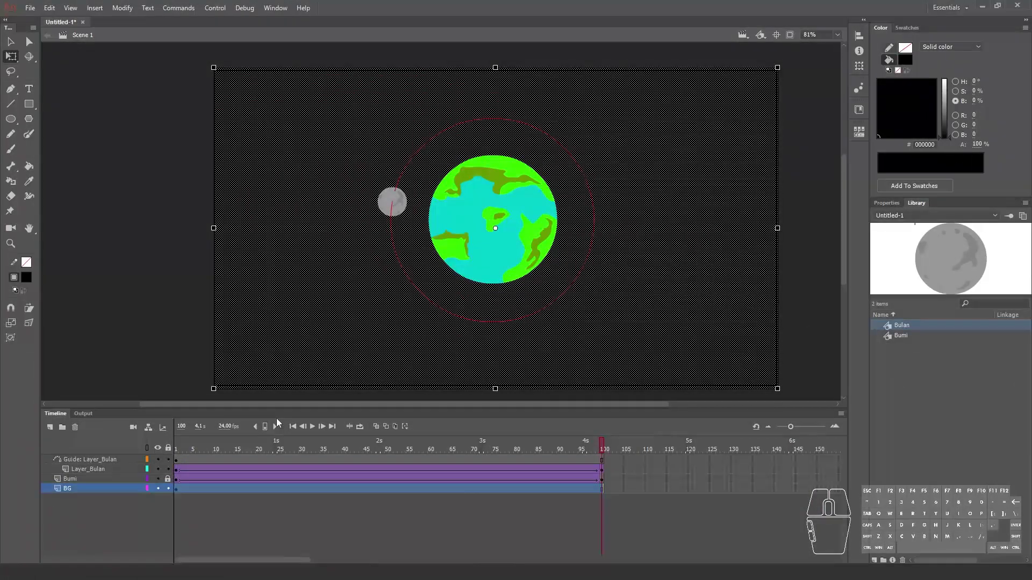
double_click(890, 338)
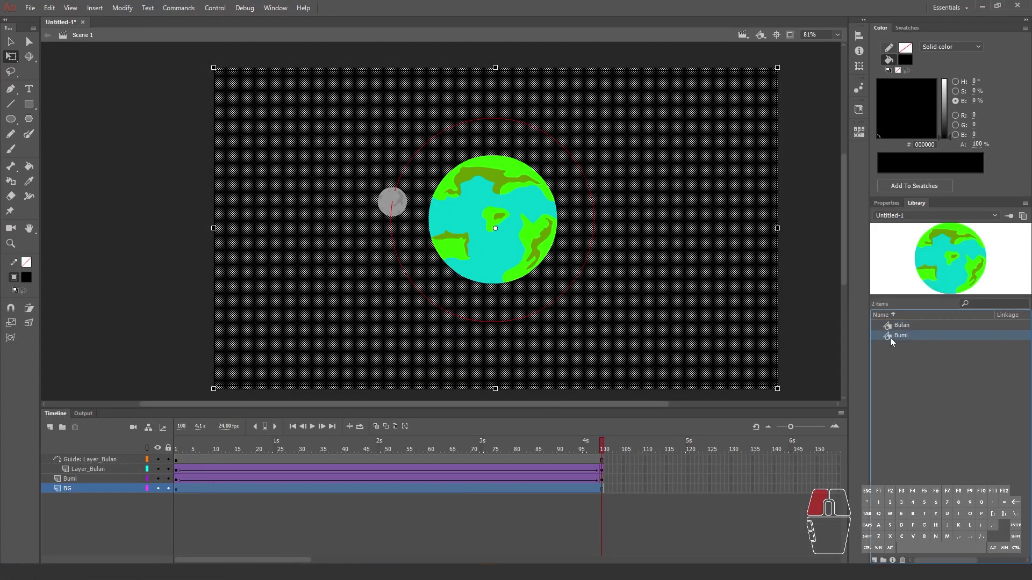
click(610, 228)
key(z)
drag(394, 178, 590, 317)
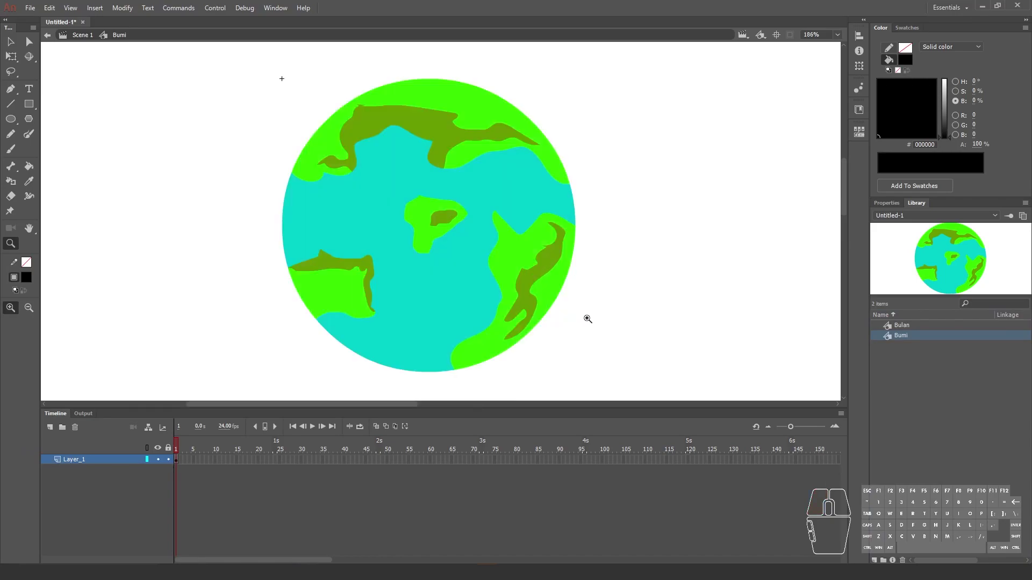
Recolor the four brown patches on the Earth's continents with the darker green 28C900, using the Paint Bucket.
click(29, 166)
click(27, 277)
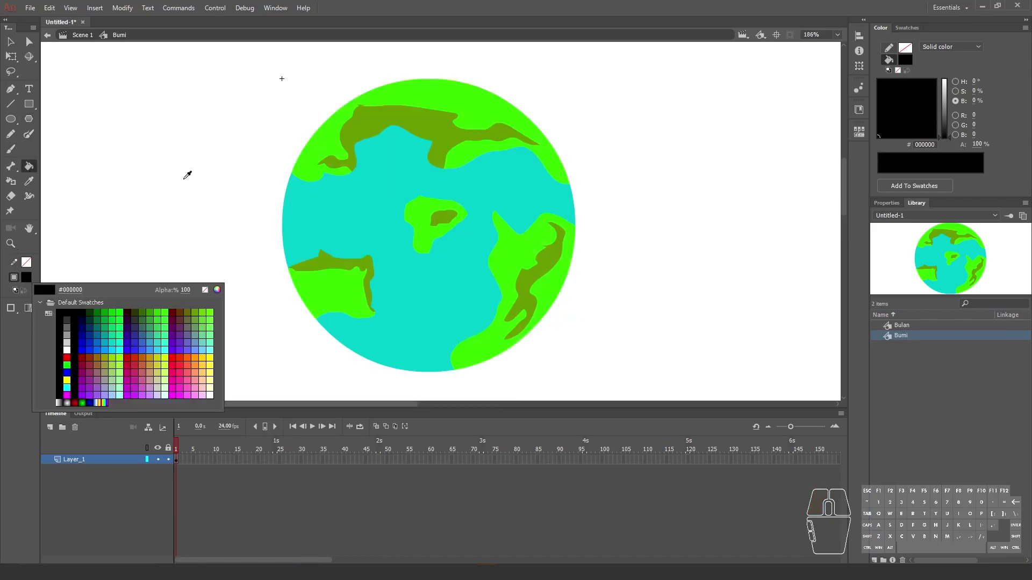
click(442, 91)
drag(947, 81, 946, 92)
click(420, 131)
click(342, 269)
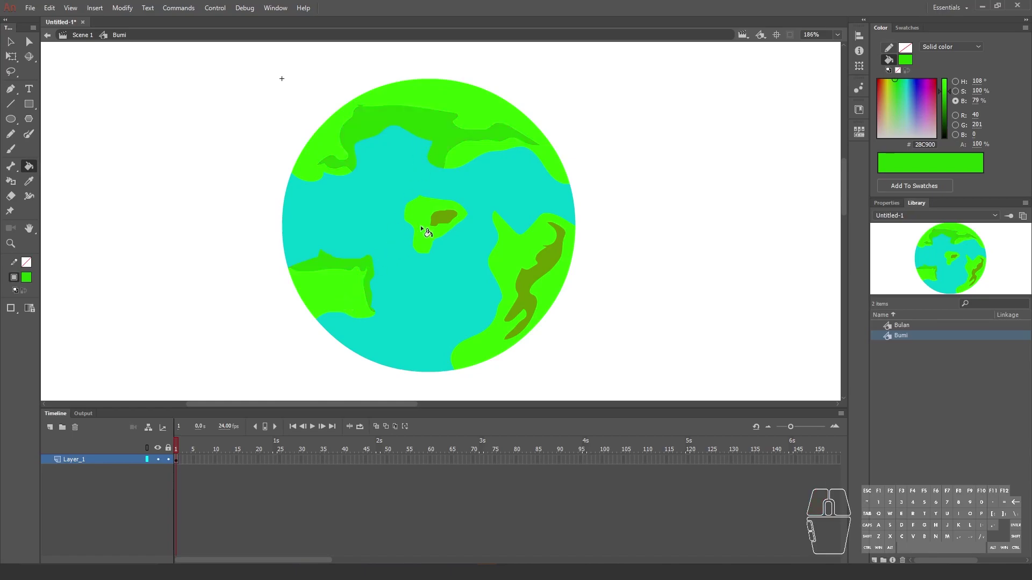
click(448, 219)
click(552, 256)
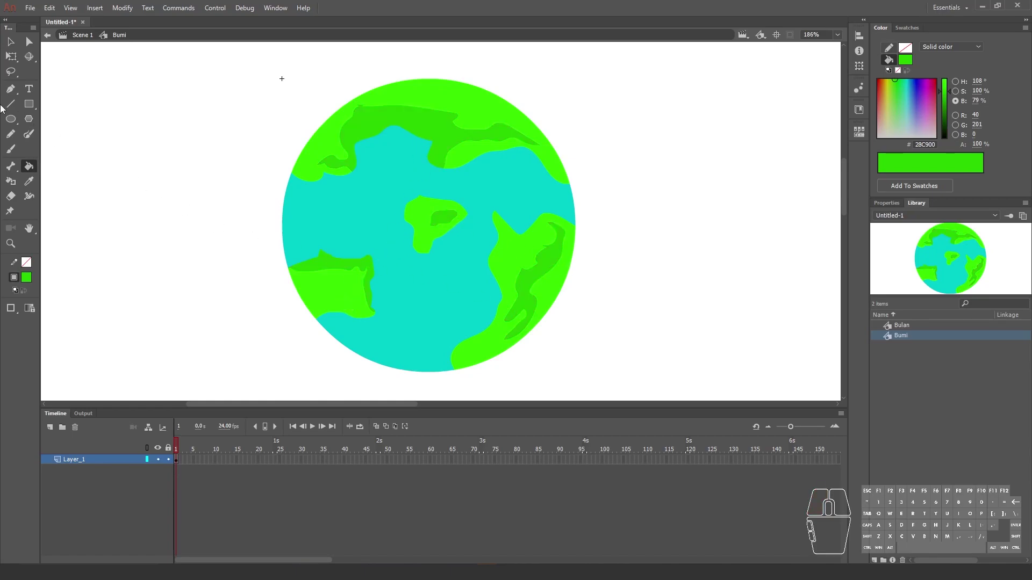
Paint a pale green (90C982) coastal strip along the lower edge of the Earth's upper-left continent and fill it.
click(11, 149)
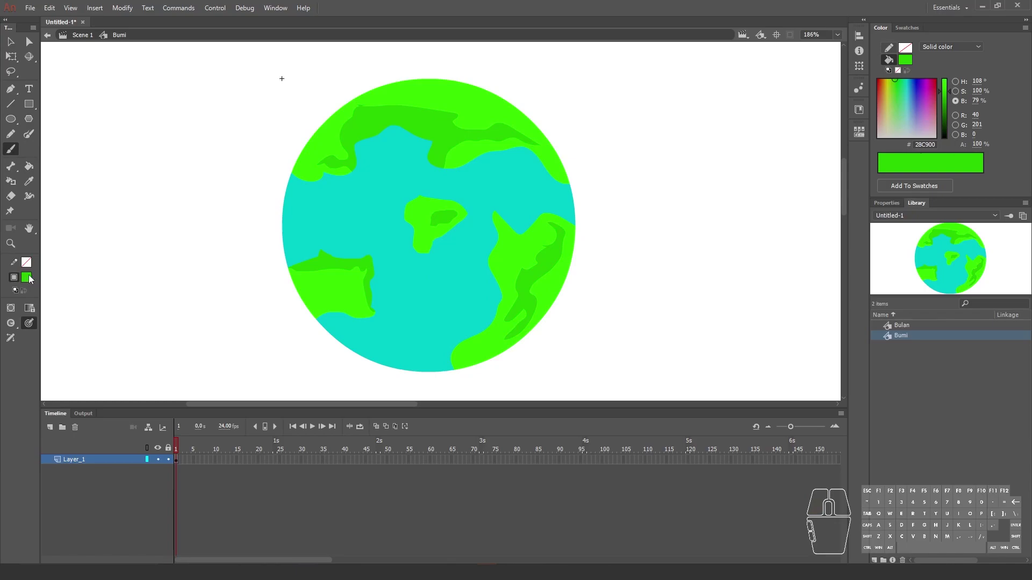
click(955, 91)
click(955, 81)
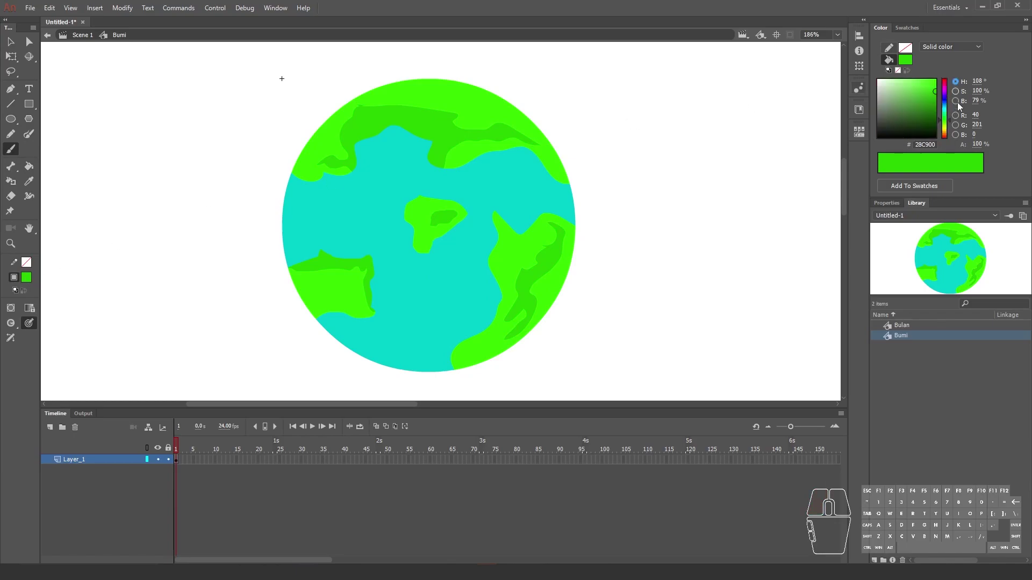
click(955, 91)
drag(944, 107, 943, 117)
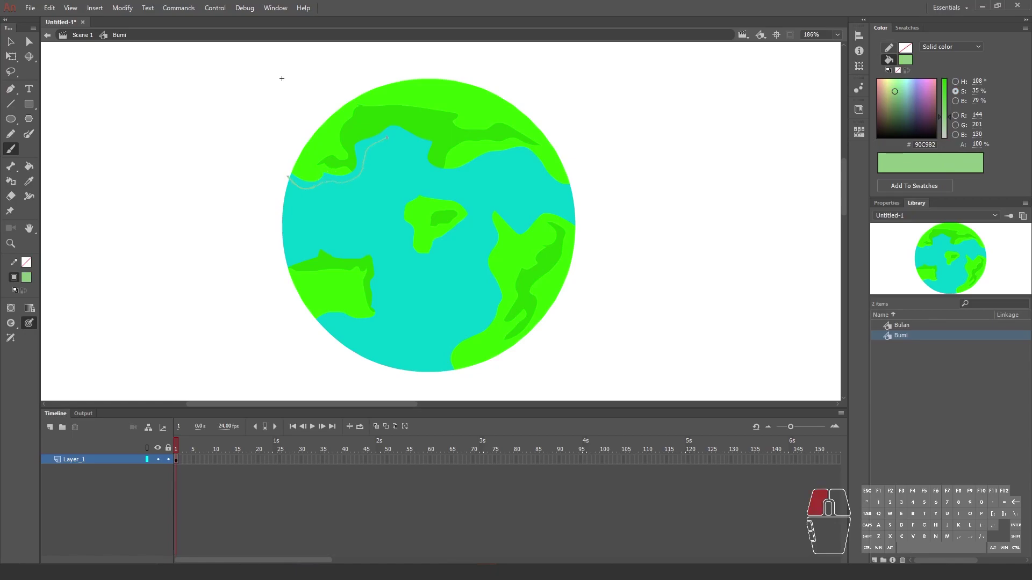
key(k)
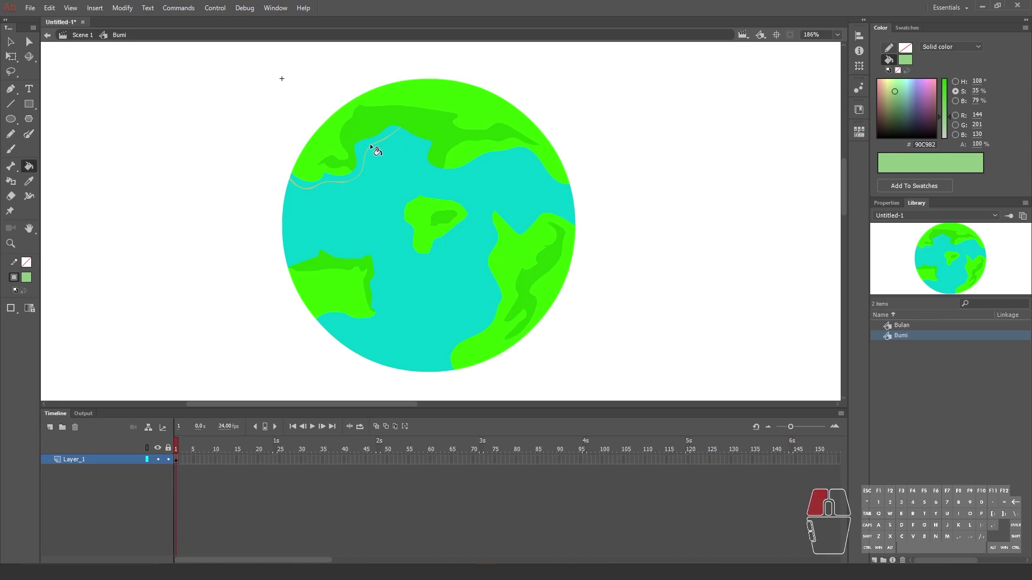
click(370, 143)
Paint and fill a pale green strip in the notch along the upper edge of the Earth's right-hand continent.
key(b)
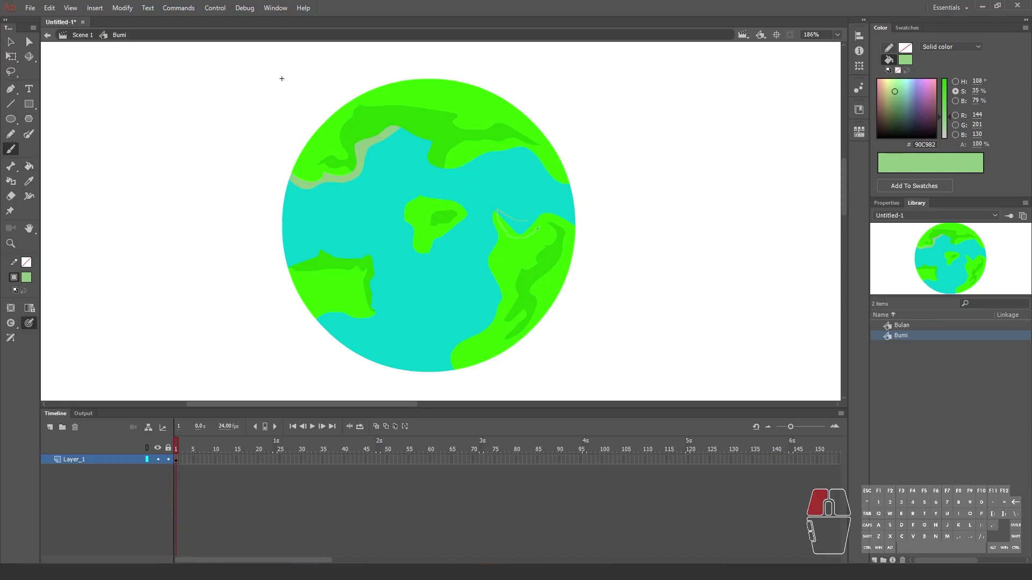
drag(520, 220, 519, 226)
key(k)
key(ctrl+z)
key(b)
key(k)
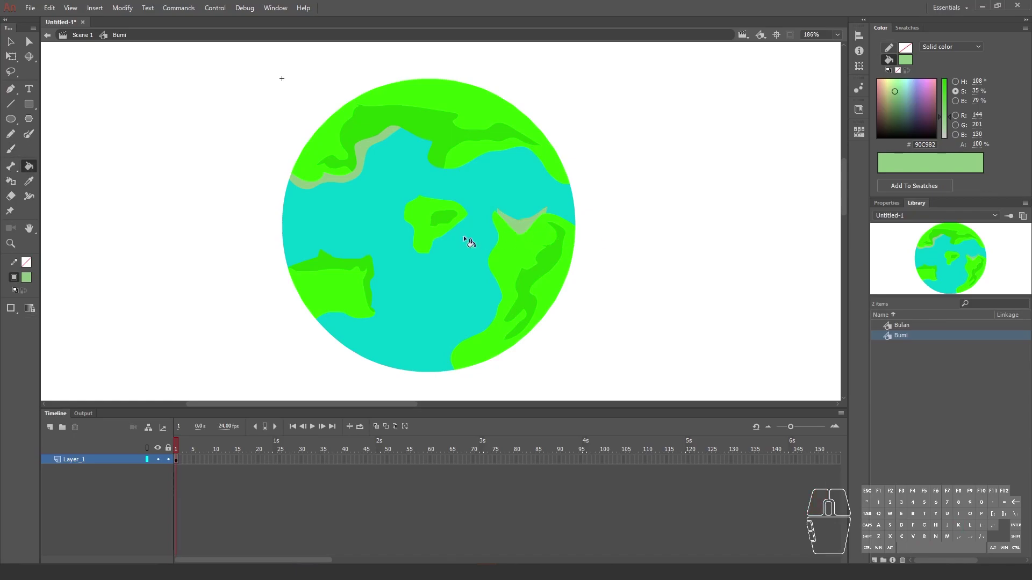
Paint and fill a pale green strip along the lower edge of the Earth's lower-left continent, and test the movie.
click(11, 148)
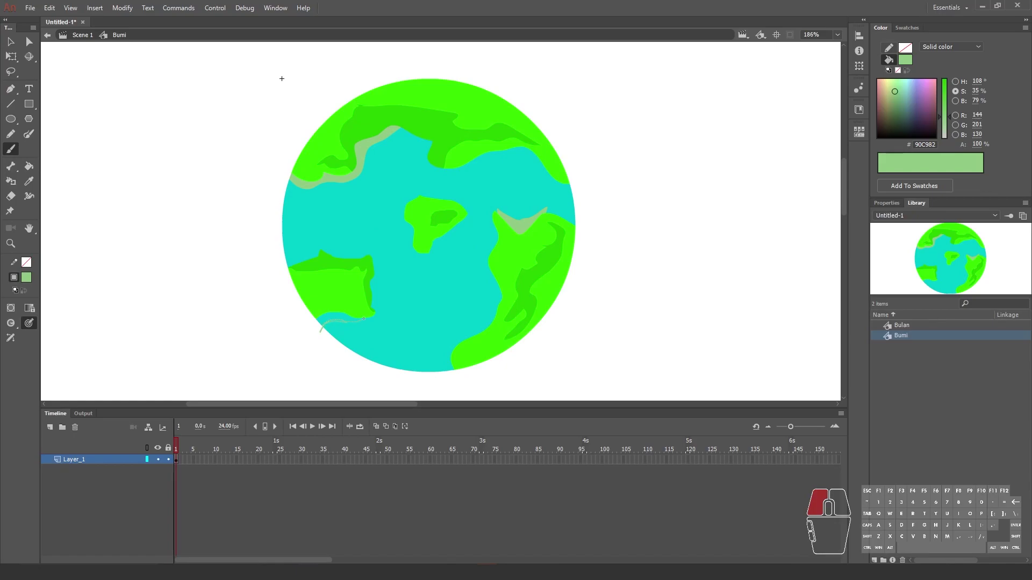
click(35, 170)
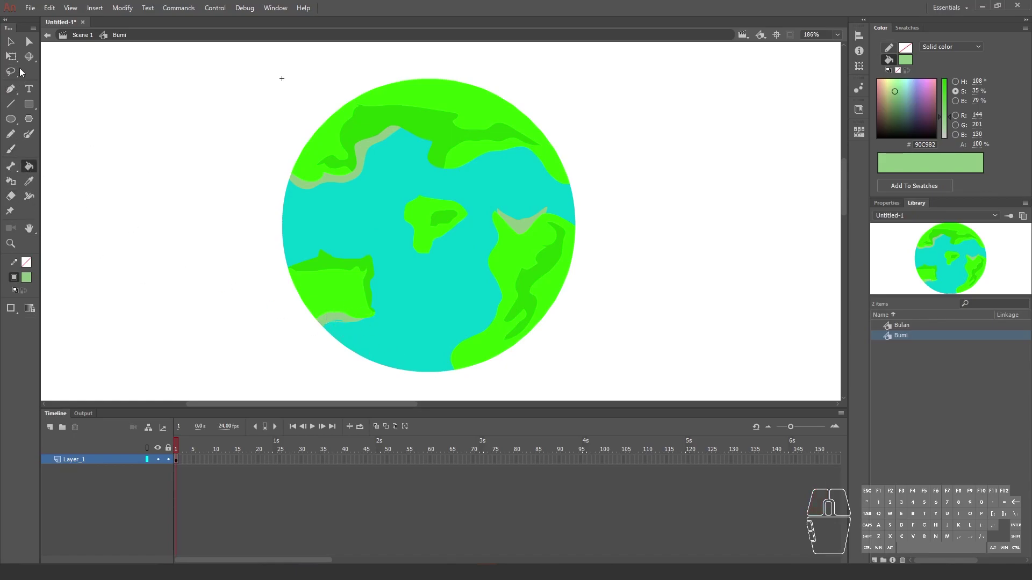
click(11, 55)
key(ctrl+Return)
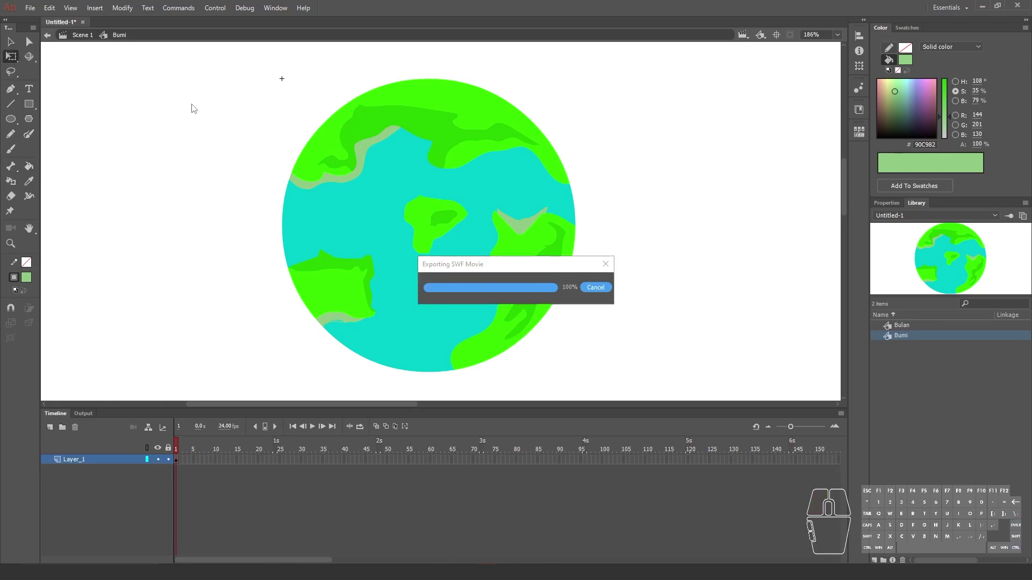